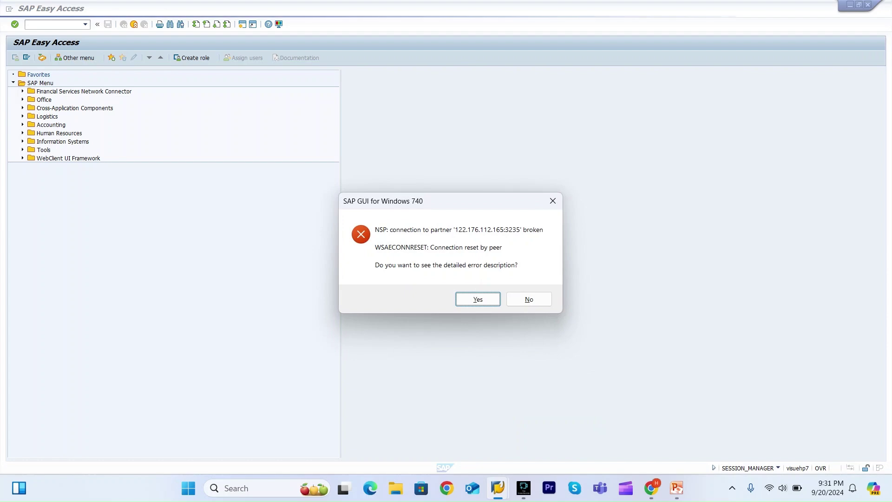
Dismiss the connection error and bring up the SAP Logon launcher.
left_click(528, 300)
key("alt+Tab")
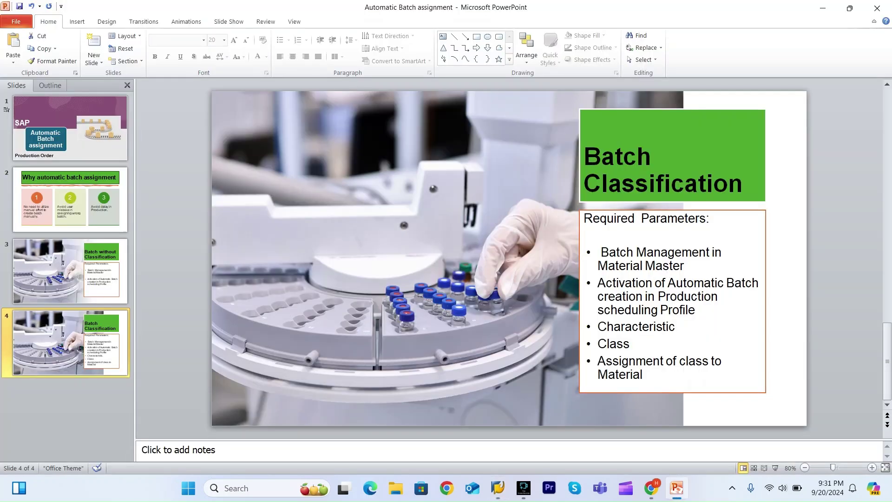
left_click(498, 488)
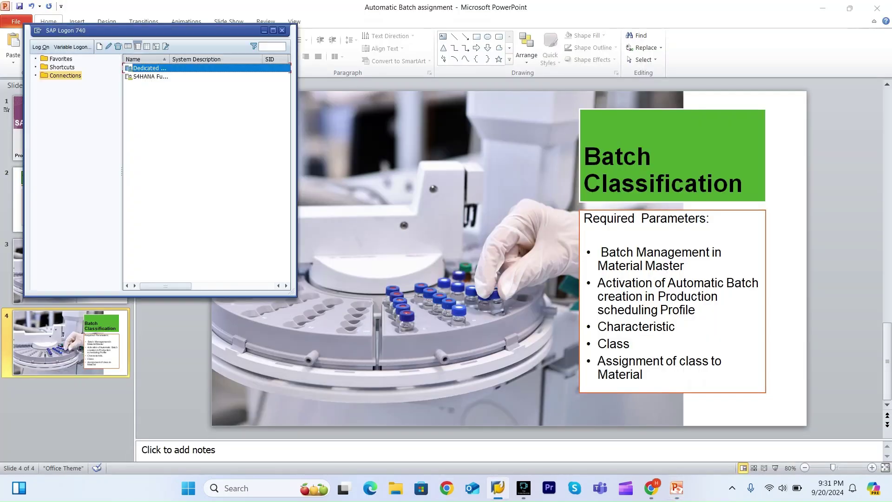
Log back on to the Dedicated system, client 800, and start transaction SPRO.
key("Return")
key("Down")
key("Return")
key("Tab")
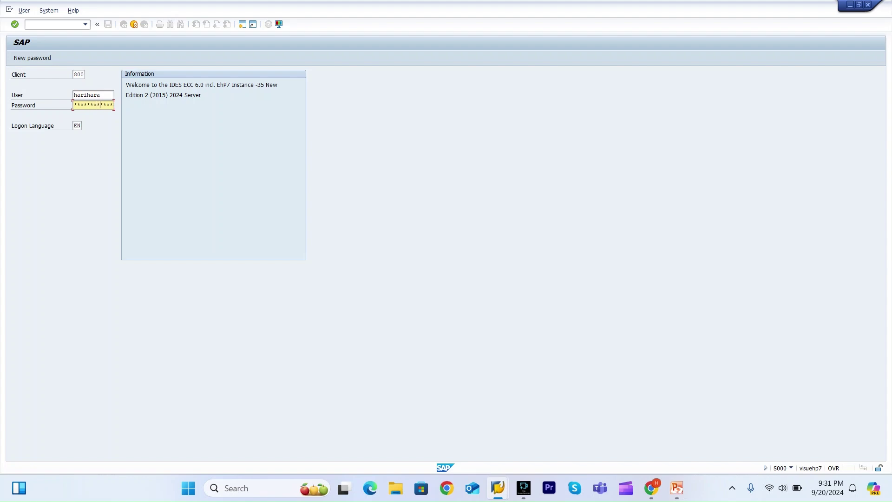
key("Return")
key("Up")
key("Return")
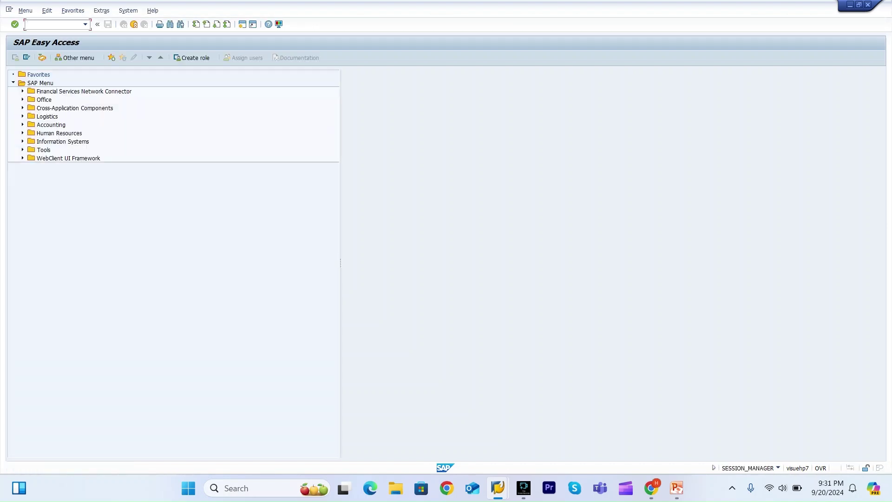
type("spro")
key("Return")
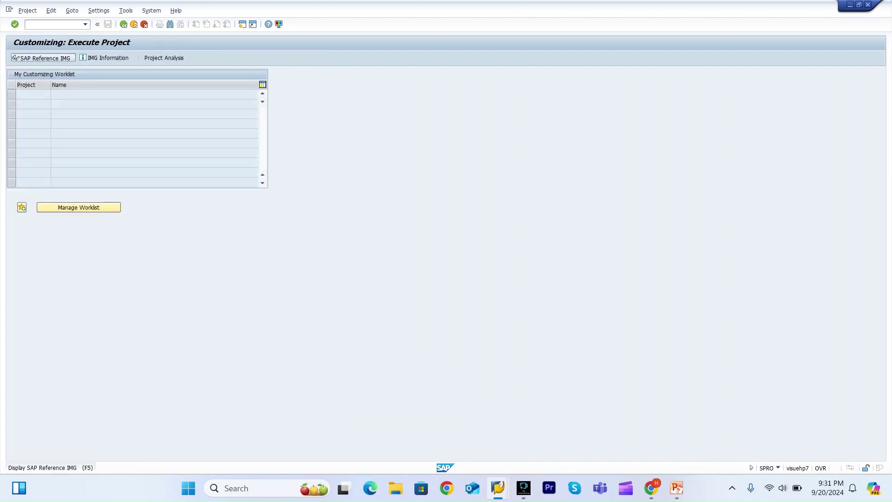
In the SAP Reference IMG, open Production > Shop Floor Control > Master Data > Define production scheduling profile.
left_click(41, 57)
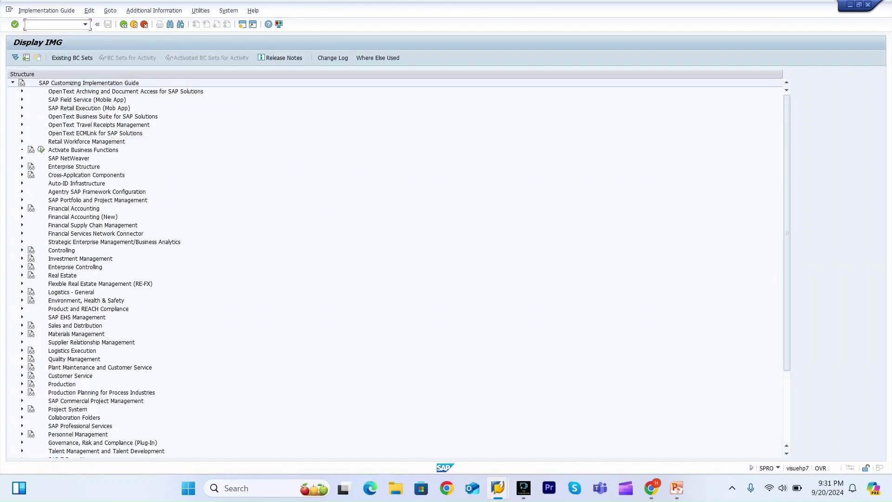
scroll(395, 268, "down", 4)
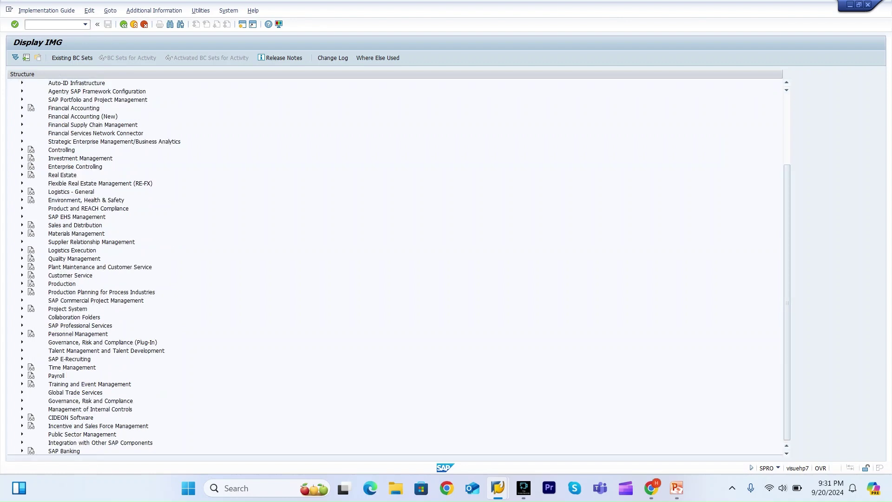
left_click(22, 283)
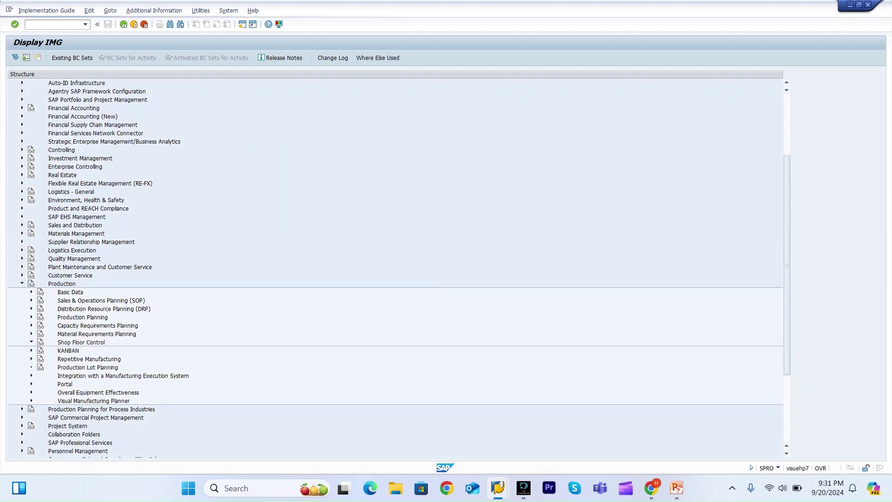
left_click(31, 342)
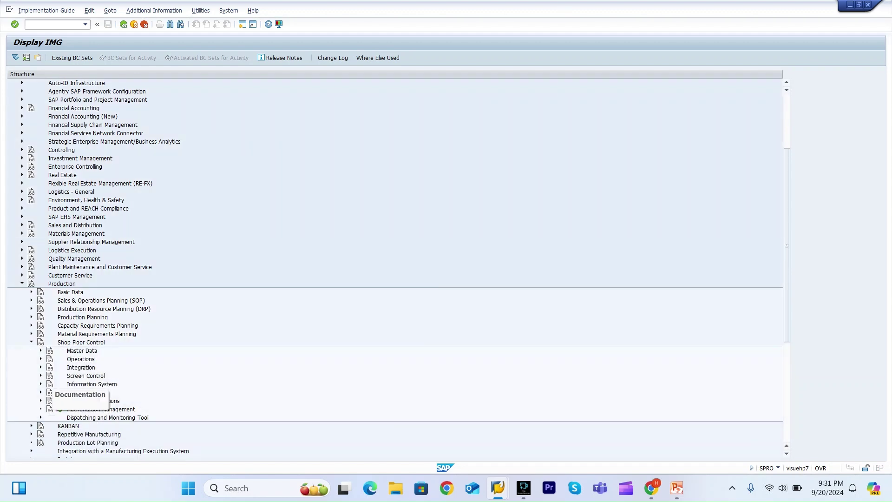
left_click(40, 350)
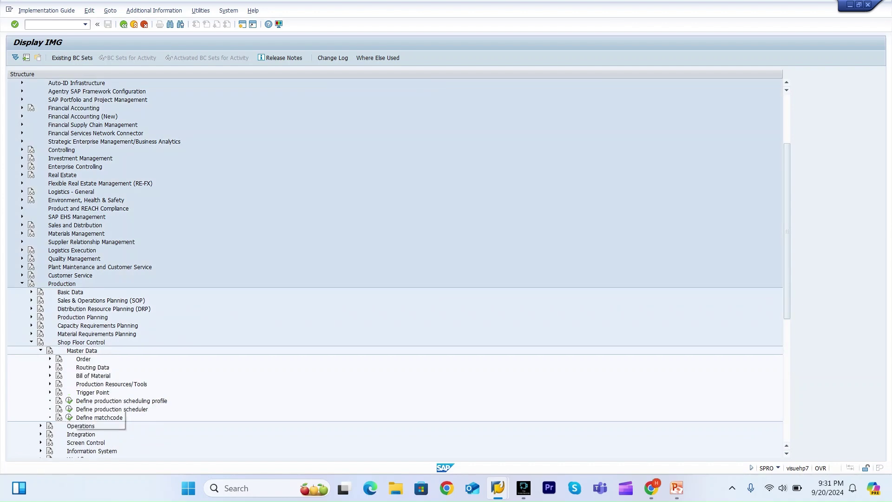
left_click(69, 401)
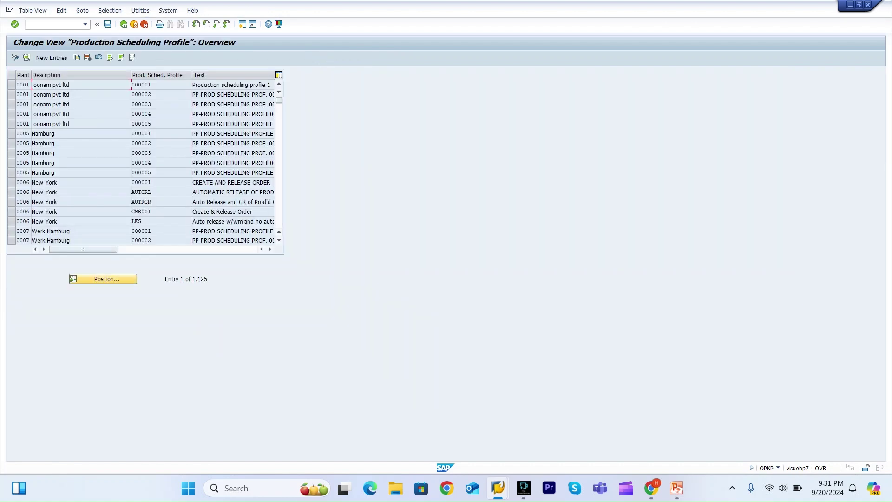
Position the list to plant 3000 and open the ZBATCH profile details.
left_click(104, 279)
type("3000")
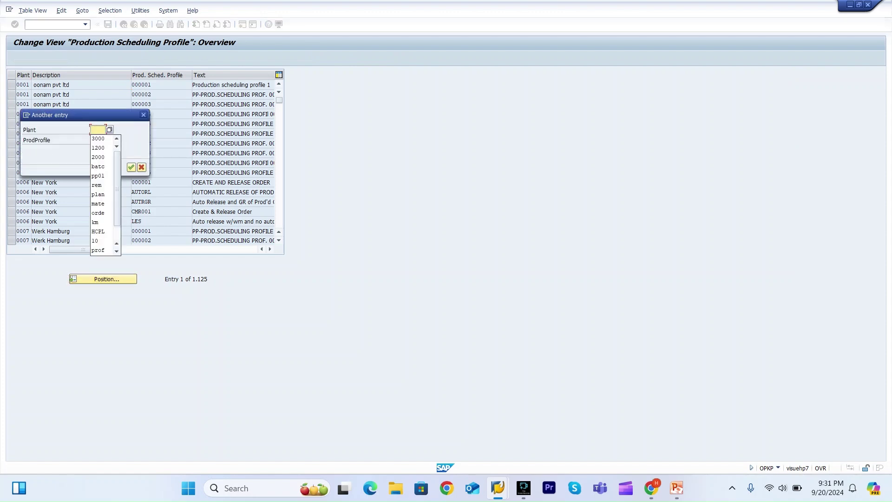
key("Return")
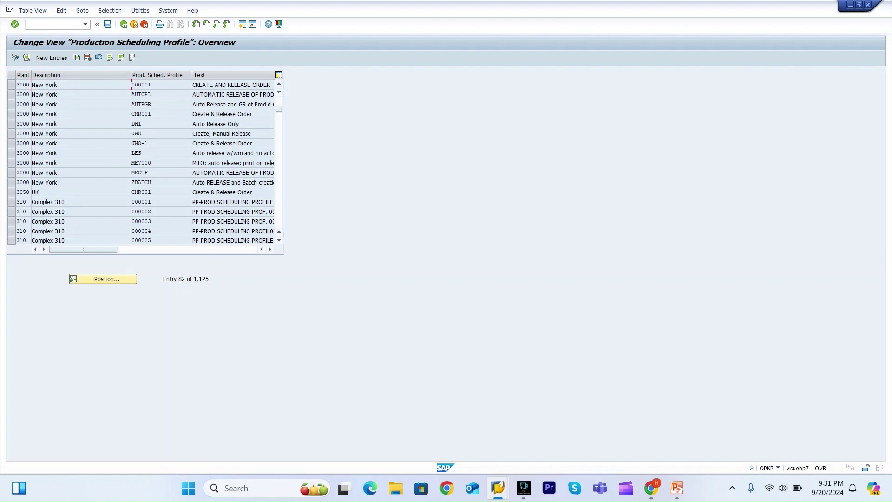
left_click(11, 182)
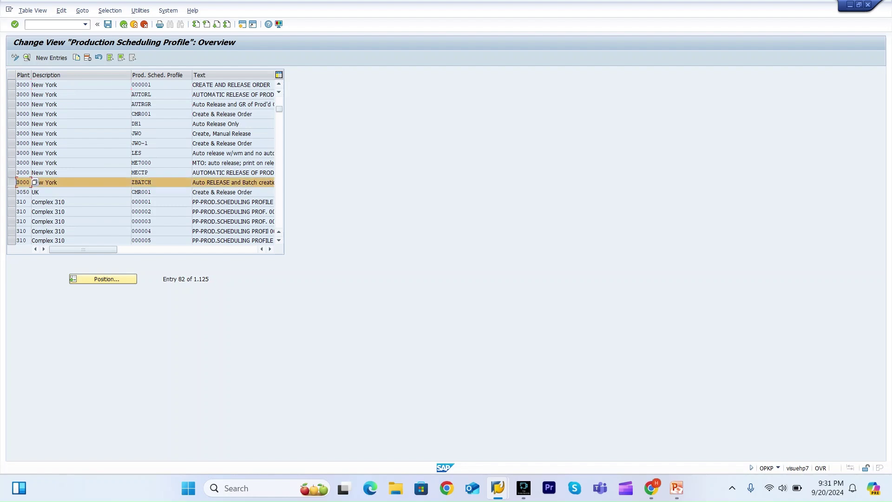
double_click(34, 182)
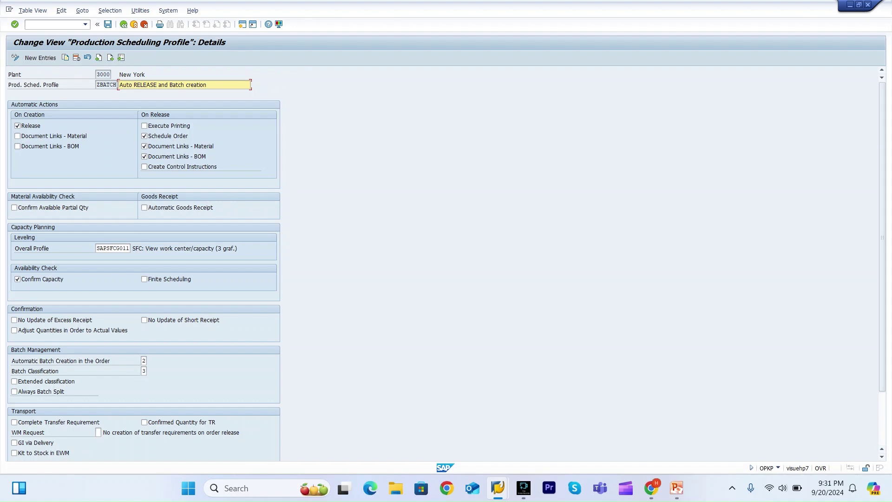
left_click(144, 361)
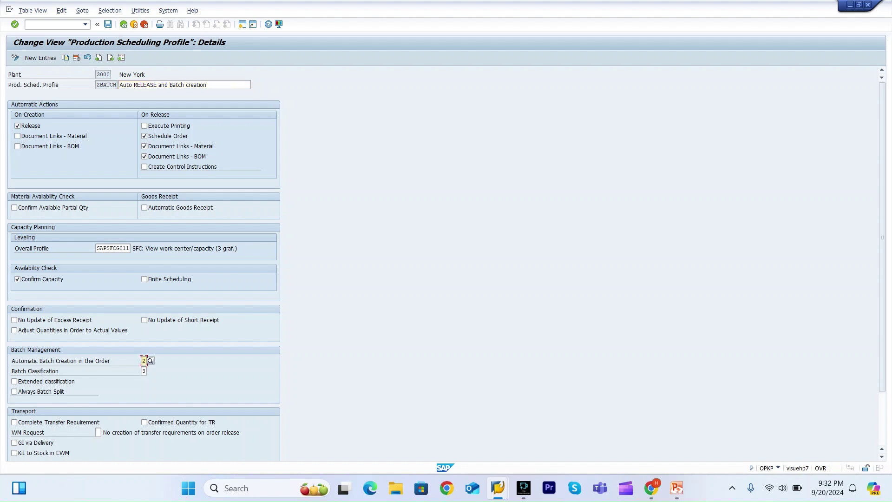
left_click(150, 361)
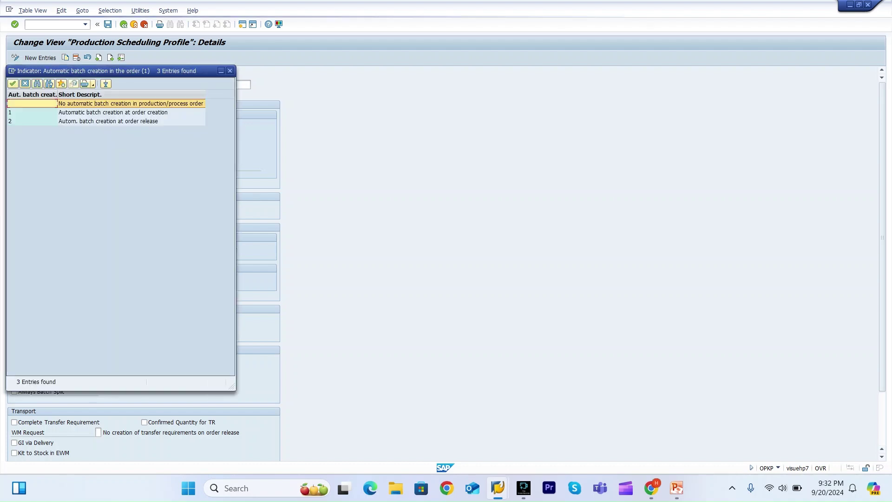
left_click(113, 112)
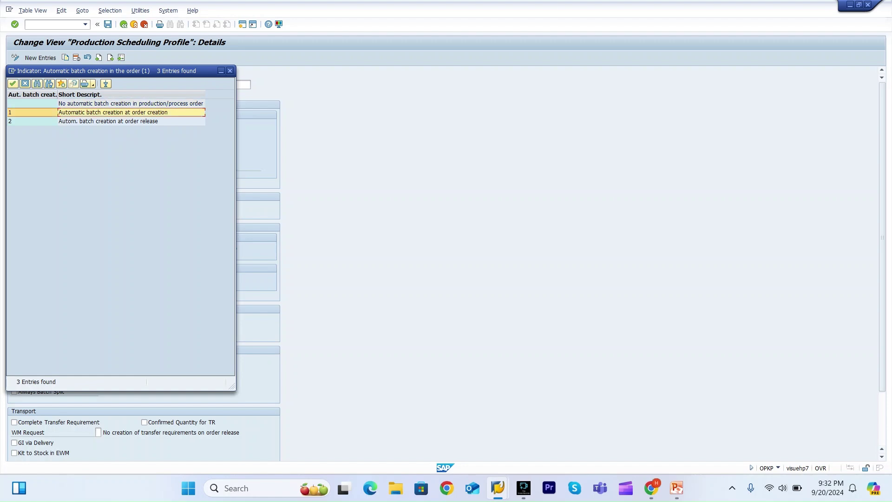
left_click(108, 120)
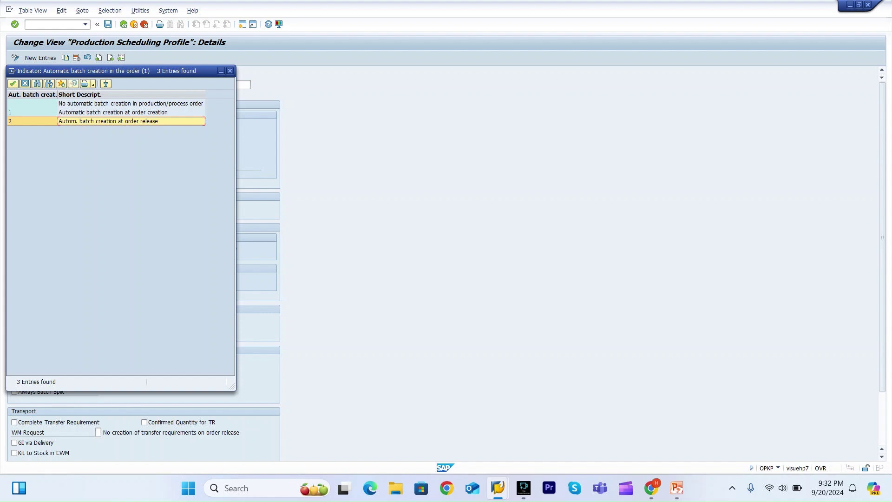
key("Return")
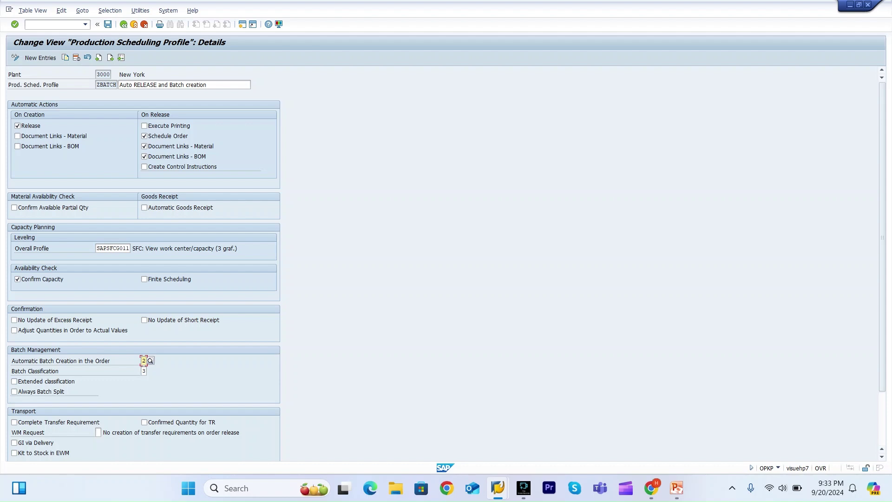
Open material FG_BATCH_CLASS in MM03 display.
left_click(144, 371)
left_click(28, 24)
type("/nmm03")
key("Return")
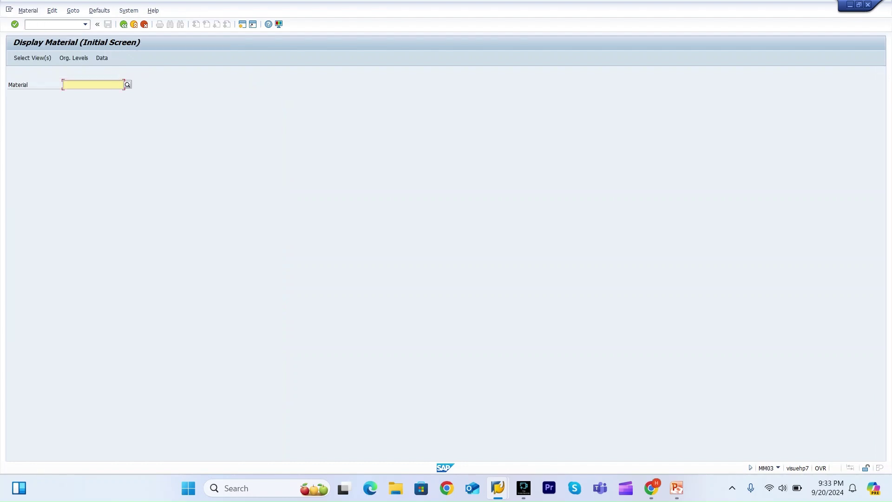
key("Down")
key("Down")
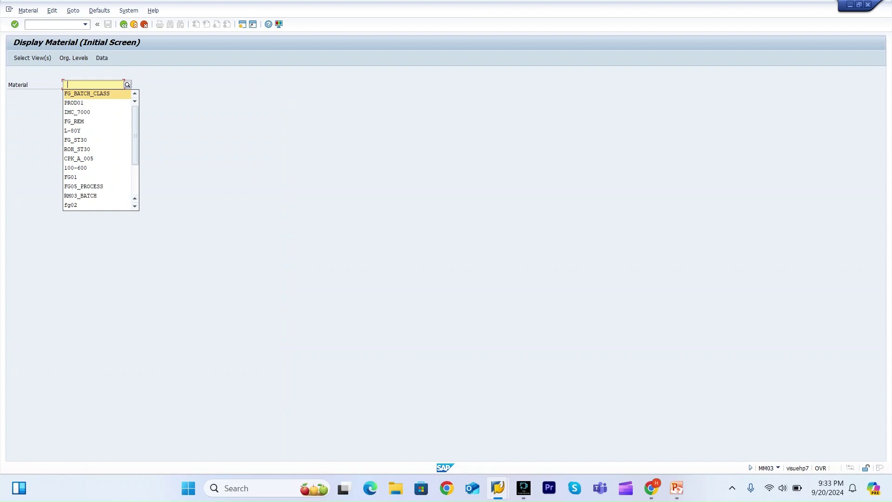
key("Return")
key("Return")
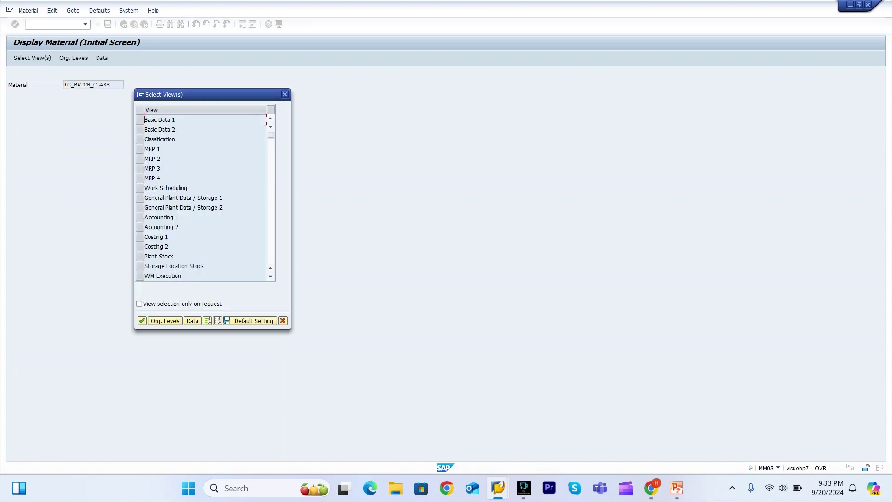
Choose the Work Scheduling view for plant 3000, then bring up SAP Logon.
left_click(140, 188)
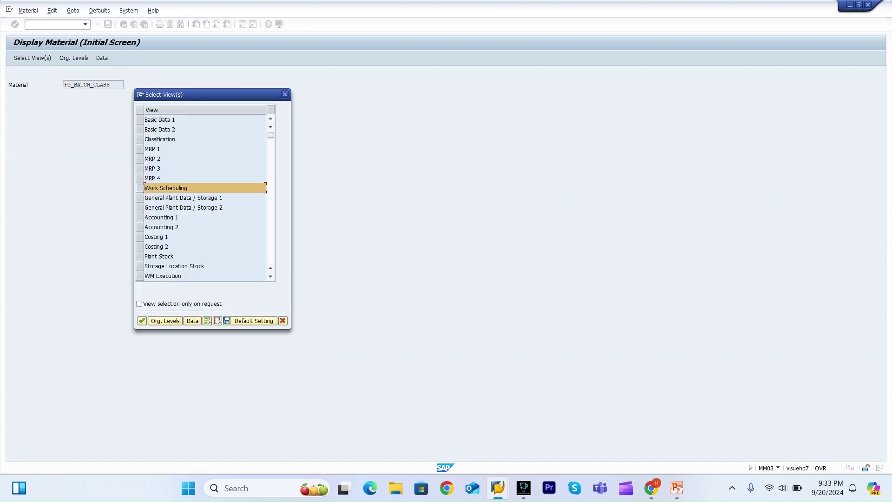
key("Return")
key("Down")
key("Down")
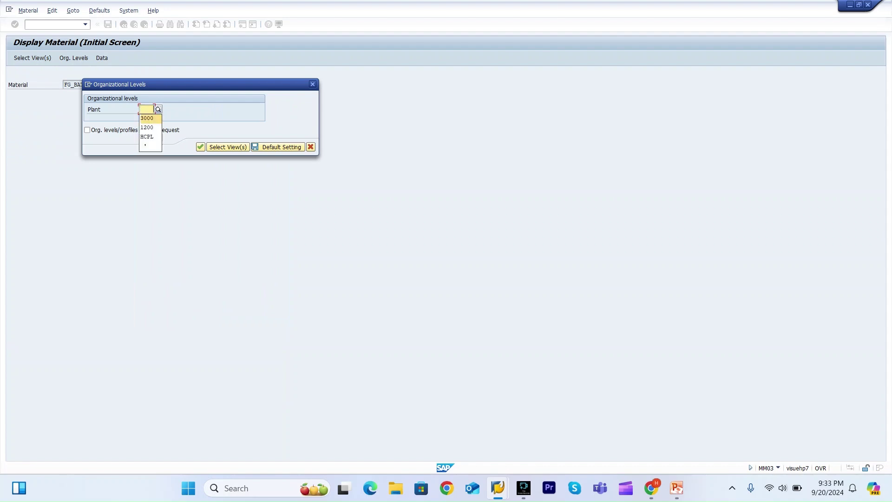
key("Return")
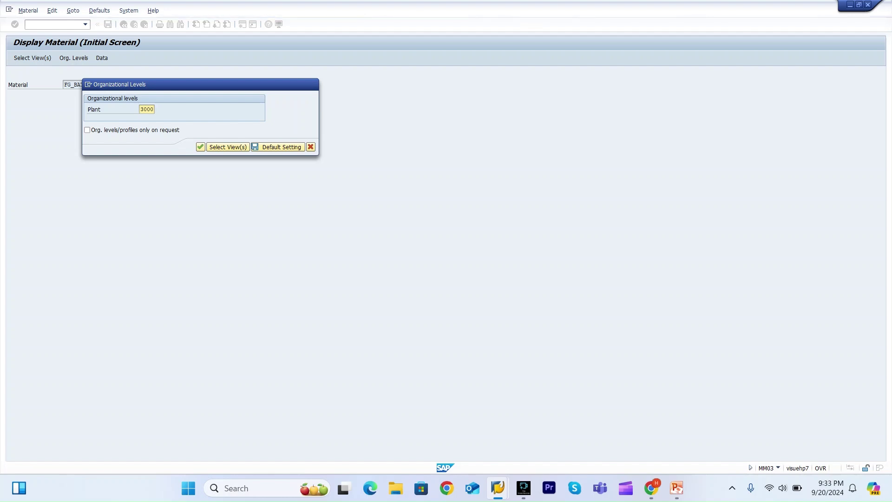
mouse_move(498, 487)
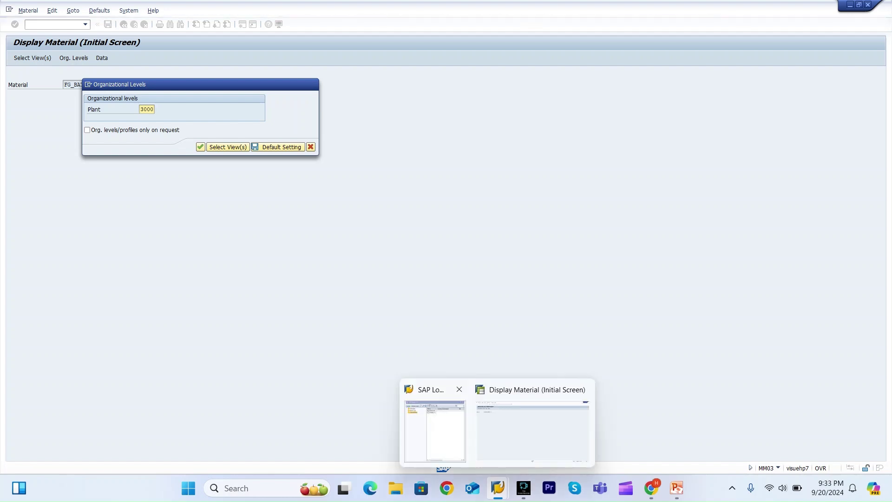
left_click(434, 430)
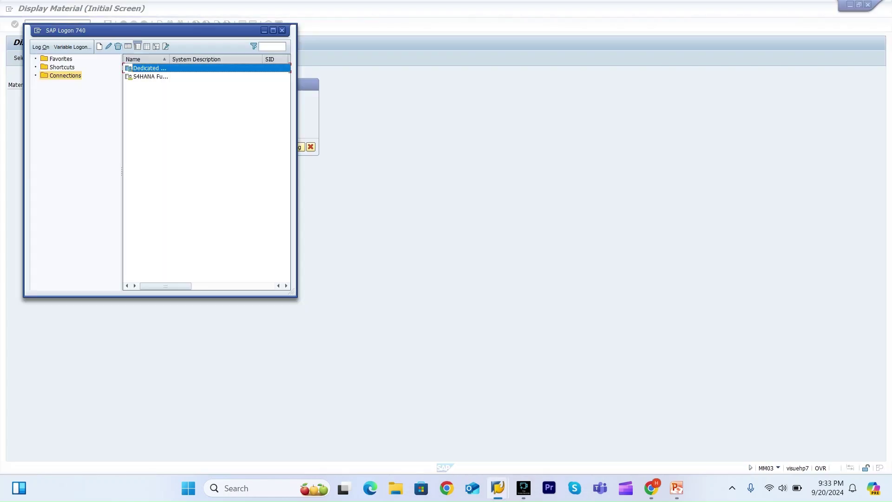
Log on a new session with the saved user and password, ending other logons.
key("Return")
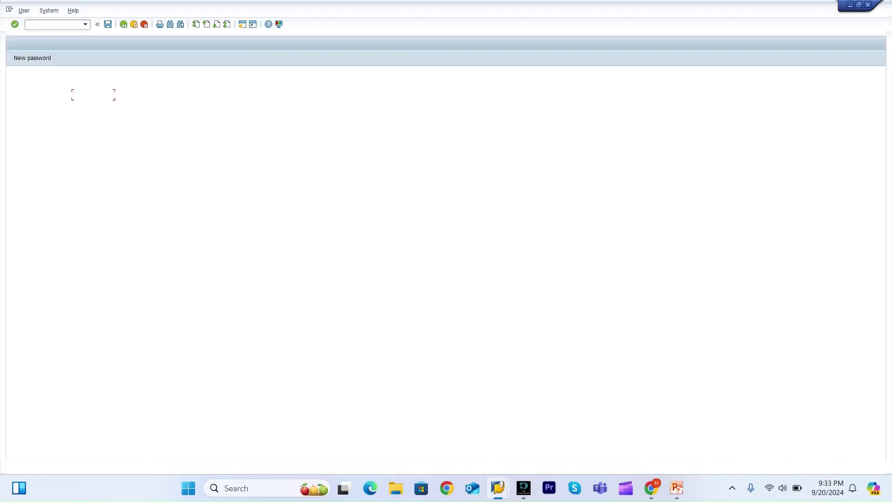
key("Tab")
type("************")
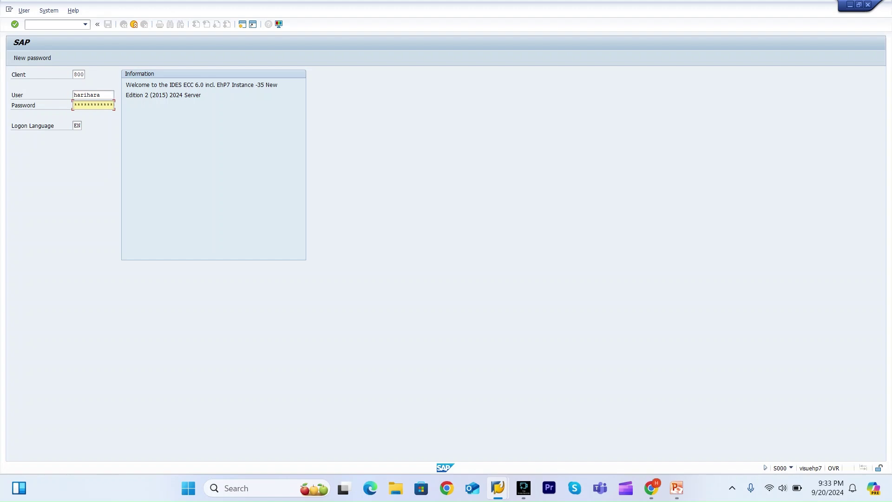
key("Return")
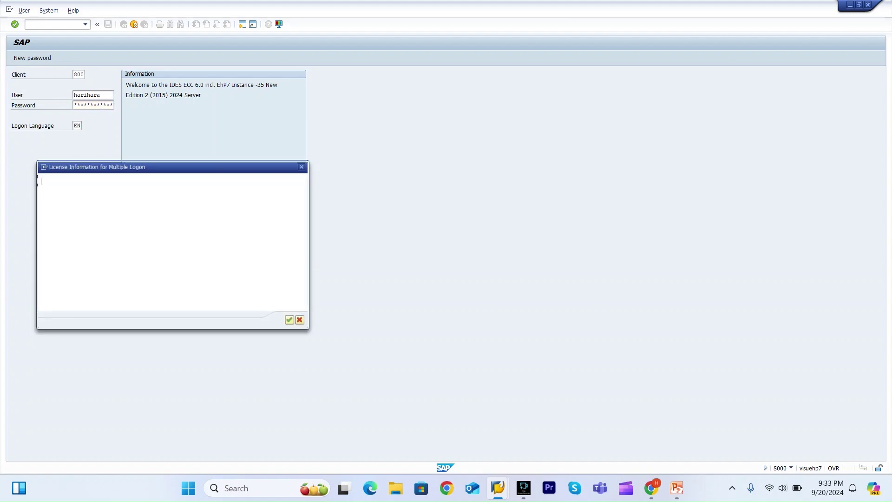
key("space")
key("Return")
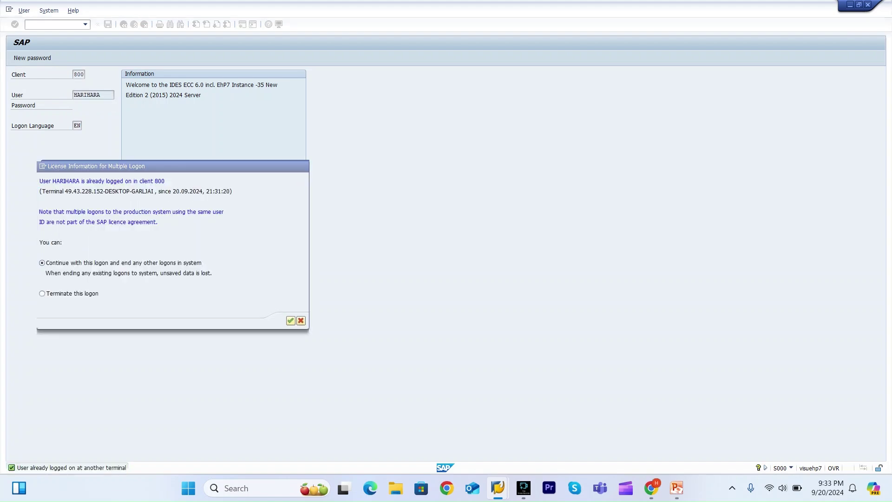
key("Return")
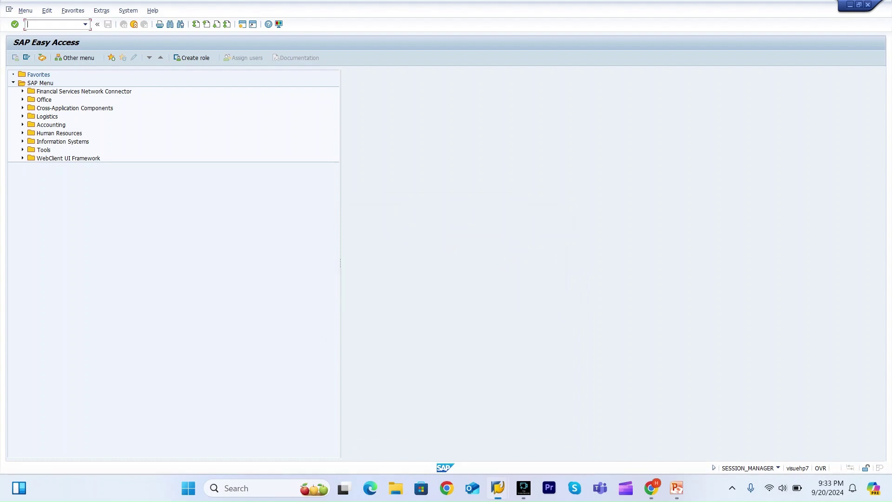
Open FG_BATCH_CLASS in MM03 and select the Work Scheduling view.
type("mm03")
key("Return")
key("Down")
key("Down")
key("Return")
key("Return")
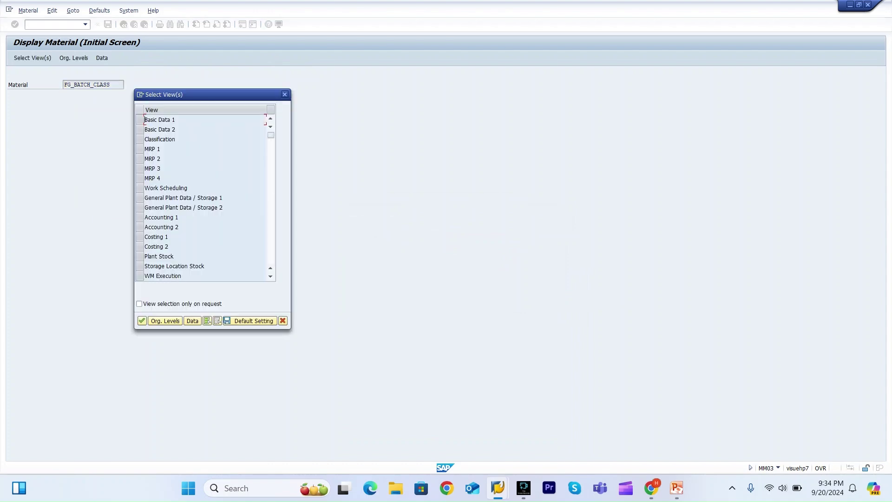
left_click(140, 187)
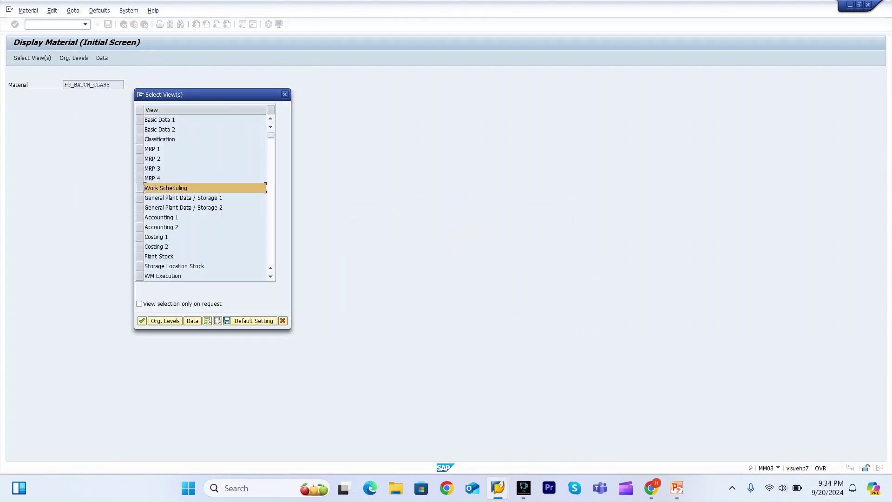
key("Return")
Pick plant 3000, check the batch management indicator, and switch to Classification.
key("Down")
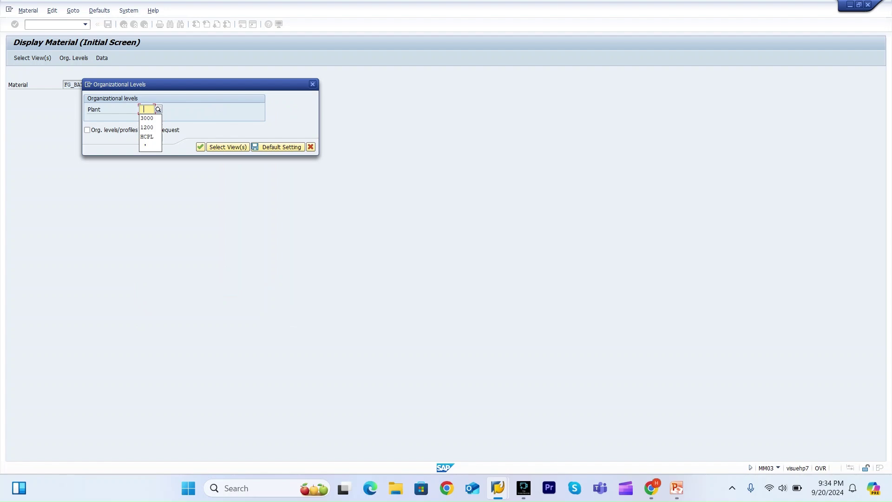
key("Down")
key("Return")
key("Return")
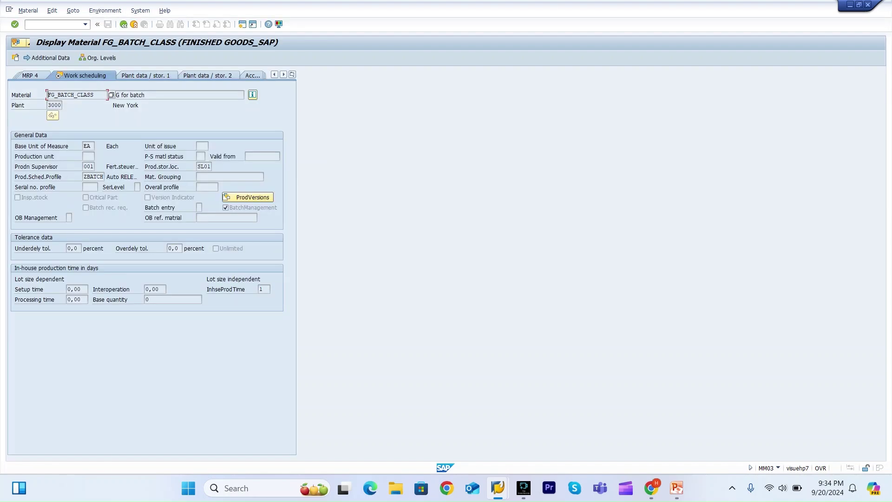
left_click(251, 207)
left_click(292, 75)
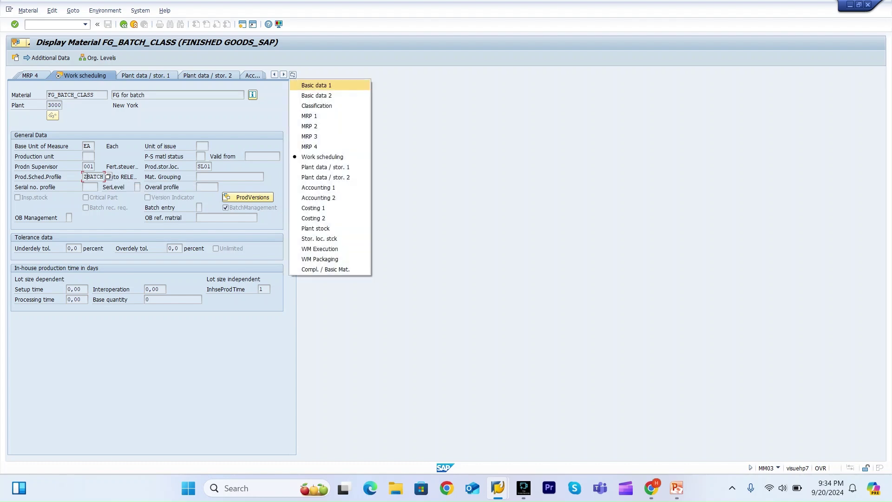
left_click(317, 106)
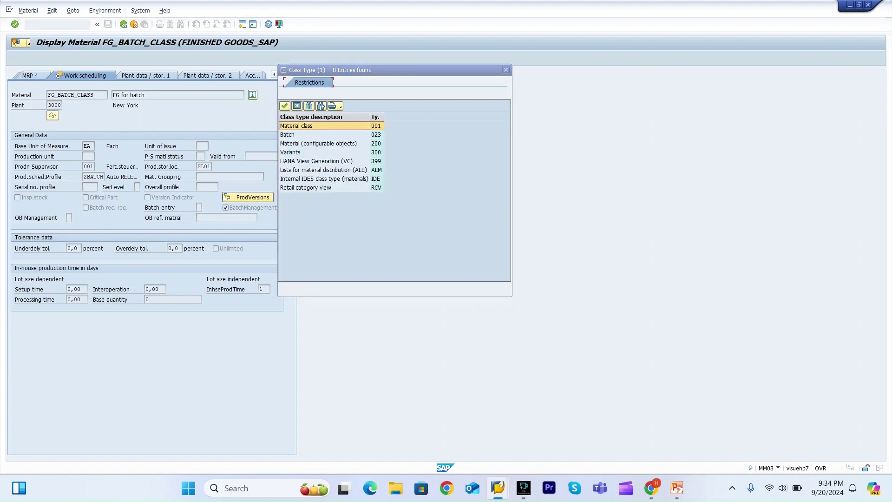
Choose class type 023 Batch and review class AUTOBATCH with Density and weight.
left_click(298, 135)
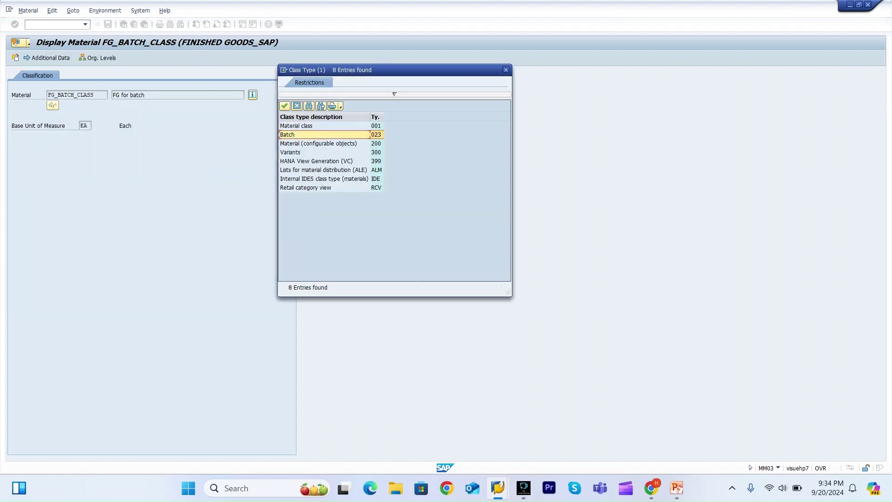
key("Return")
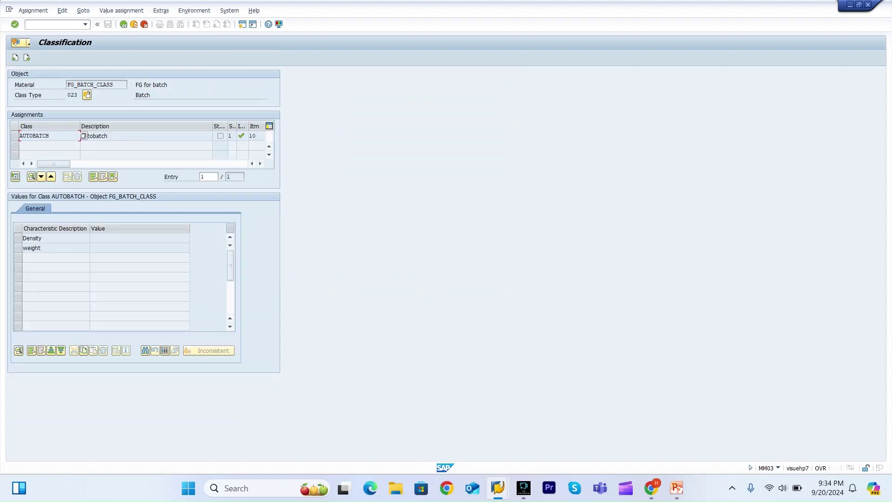
left_click(108, 136)
left_click(42, 238)
left_click(41, 247)
left_click(41, 238)
Start class display CL03 in a new session with /oCL03.
left_click(56, 24)
type("/ocl03")
key("Return")
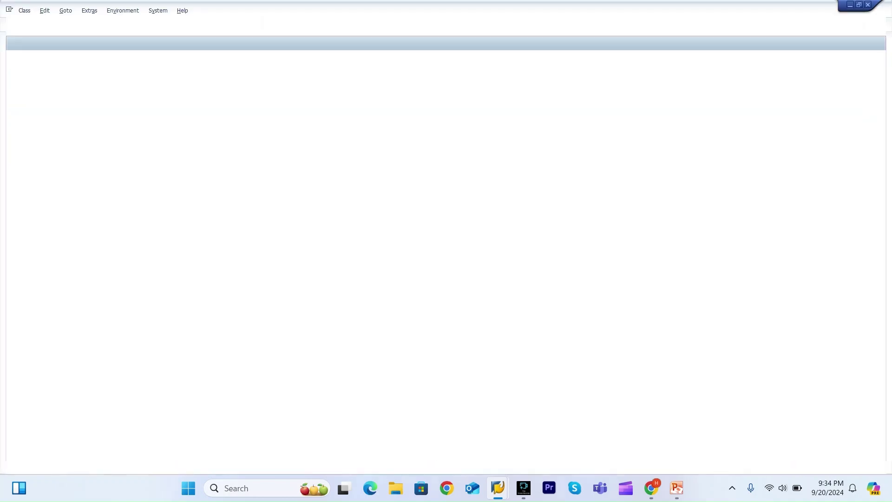
Show AUTOBATCH's characteristics DENSITY and WEIGHT in CL03, then close it.
key("Down")
key("Return")
key("Return")
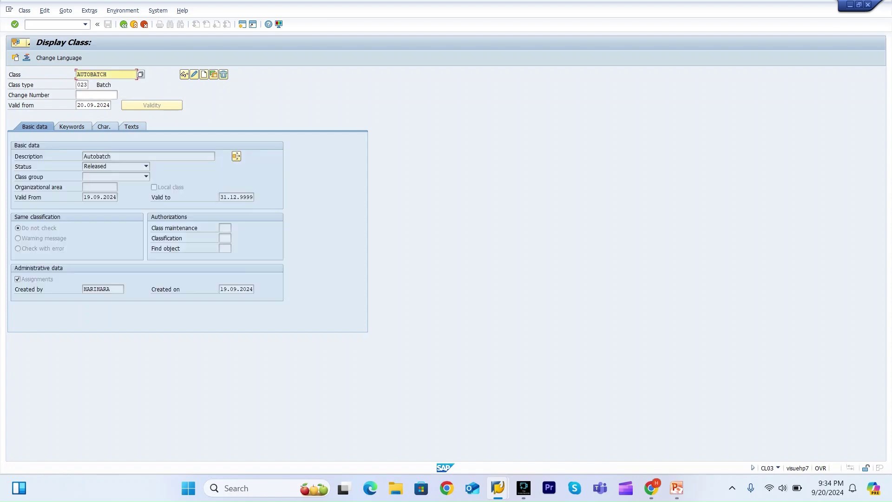
left_click(103, 126)
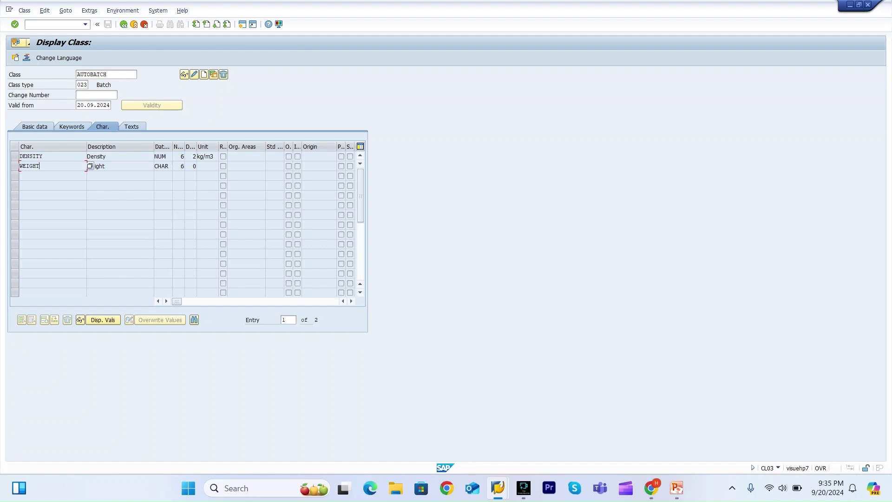
key("F3")
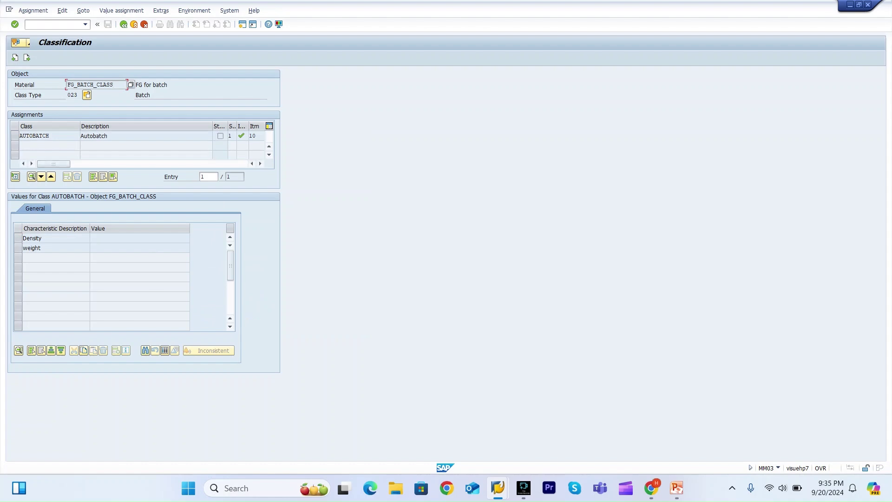
Review the AUTOBATCH class and the FG_BATCH_CLASS material number.
left_click(108, 136)
left_click_drag(123, 85, 67, 85)
left_click(67, 85)
Return to the MM03 initial screen with material FG_BATCH, cancelling the view selection.
left_click(55, 25)
type("/nmm03")
key("Return")
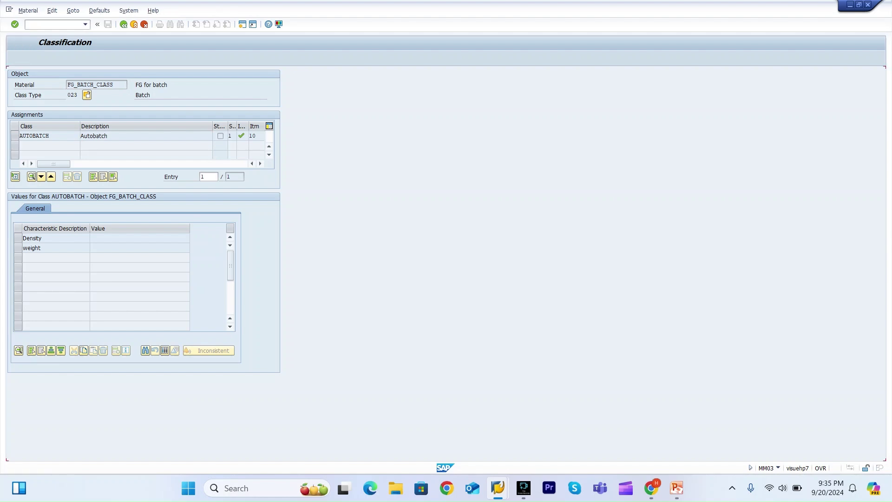
key("BackSpace")
key("BackSpace")
key("BackSpace")
key("BackSpace")
key("BackSpace")
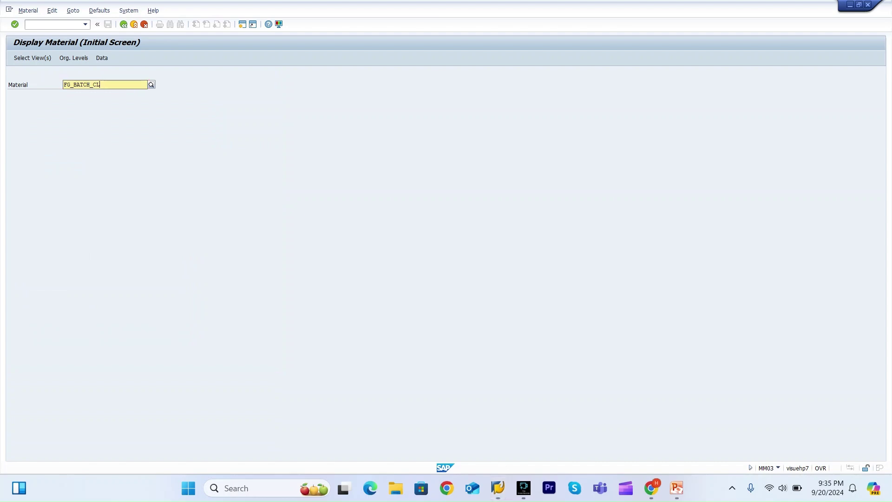
key("BackSpace")
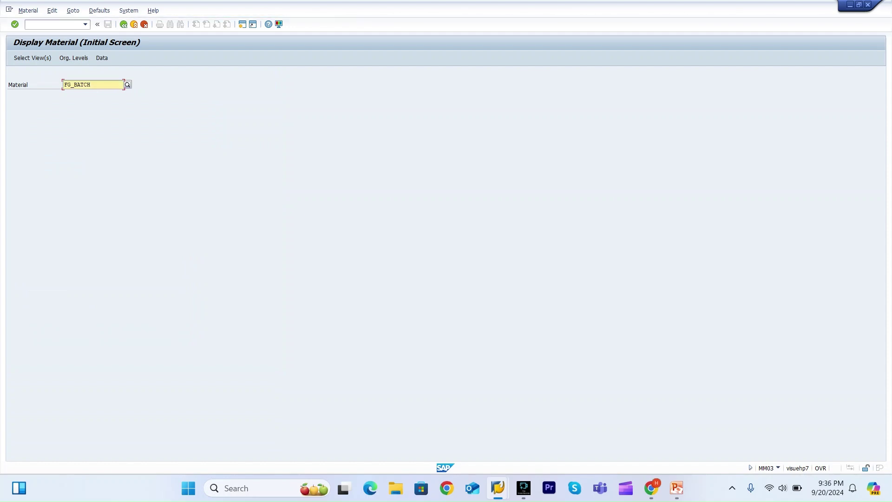
key("Return")
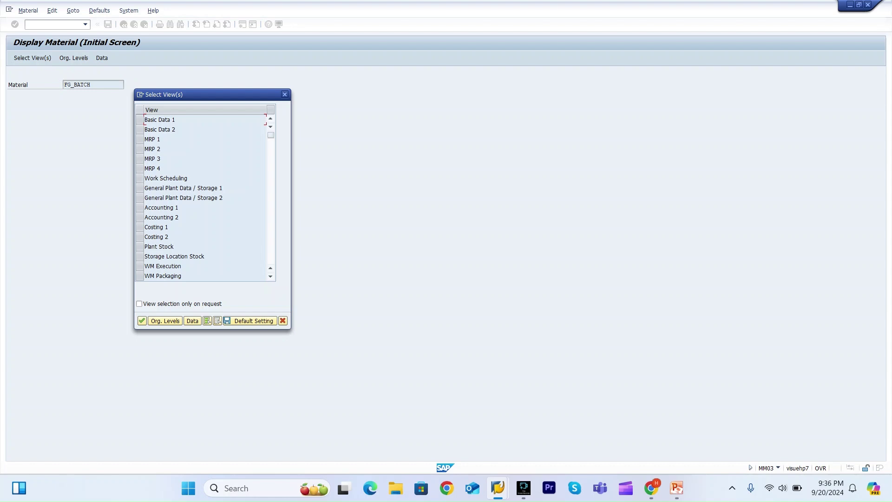
key("Escape")
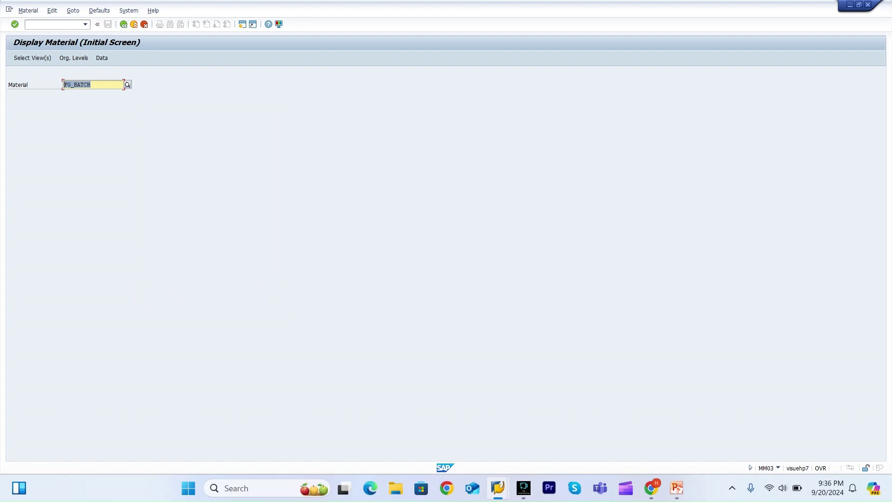
left_click(63, 85)
left_click(55, 24)
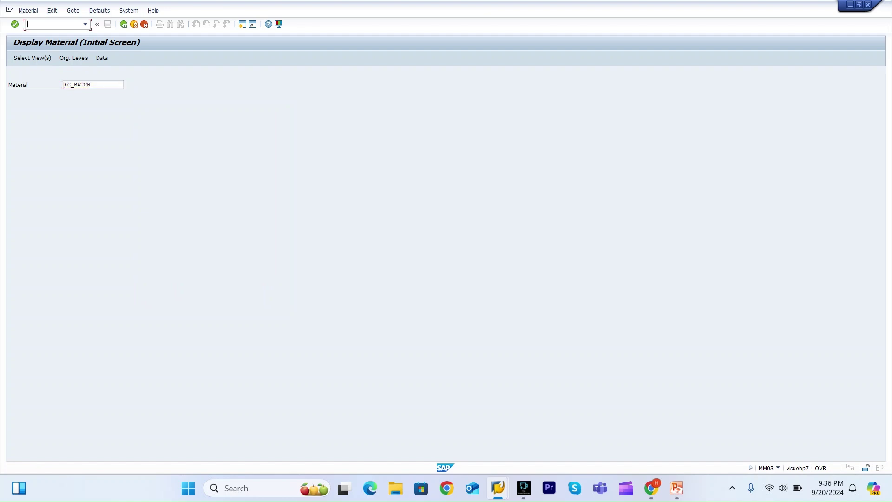
Start CO01 for material FG_BATCH at production plant 3000.
type("/nco01")
key("Return")
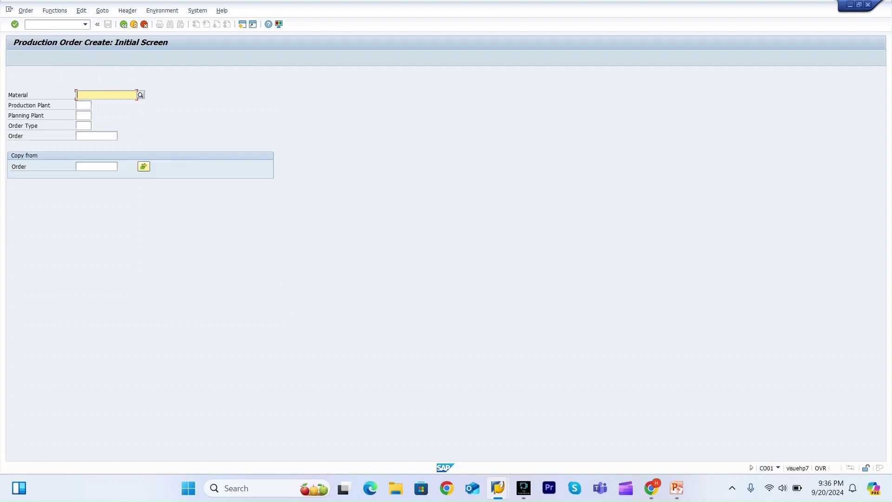
type("FG_BATCH")
key("Tab")
key("Tab")
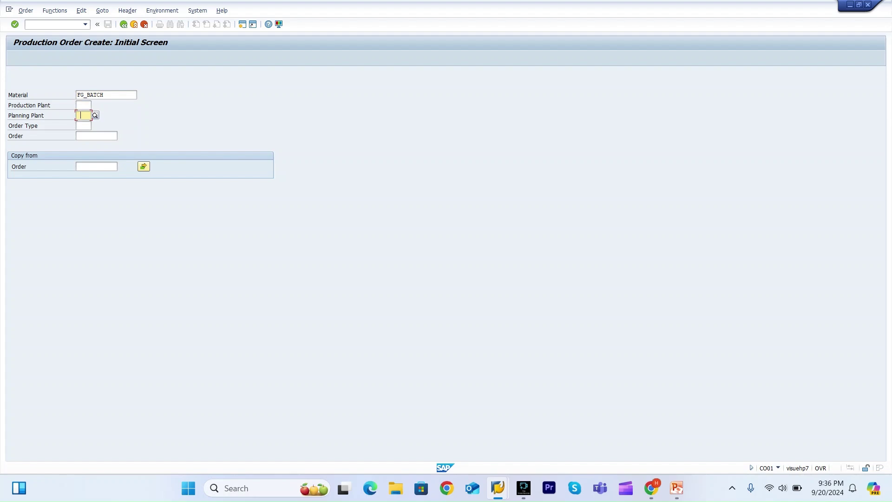
key("Tab")
key("shift+Tab")
key("Tab")
key("shift+Tab")
key("shift+Tab")
type("3000")
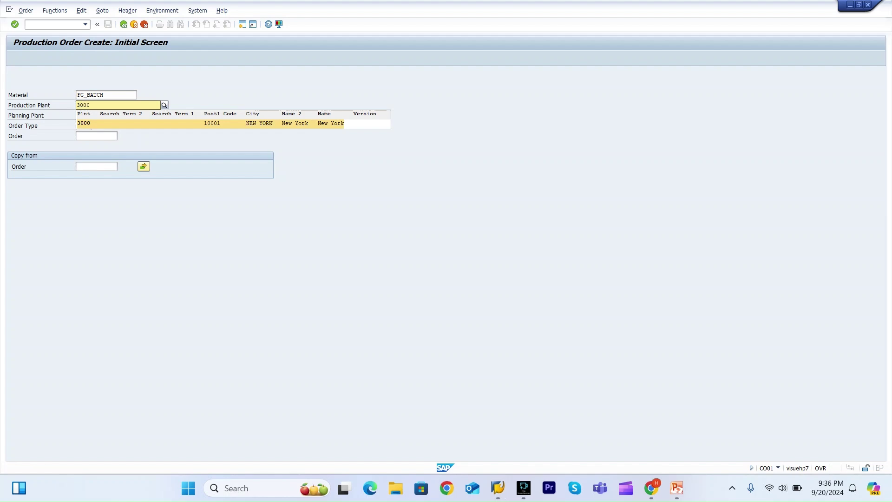
key("Return")
Set order type PP01 with Current date scheduling and release the order.
left_click(84, 126)
type("PP01")
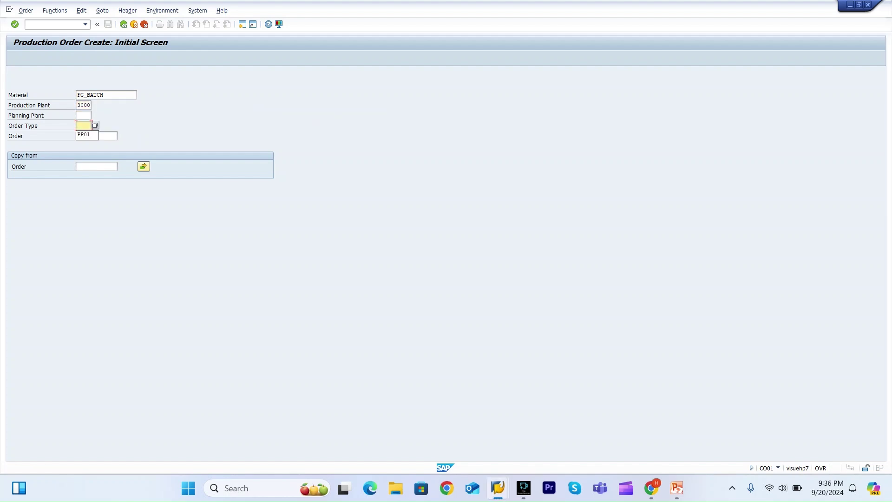
key("Return")
key("Return")
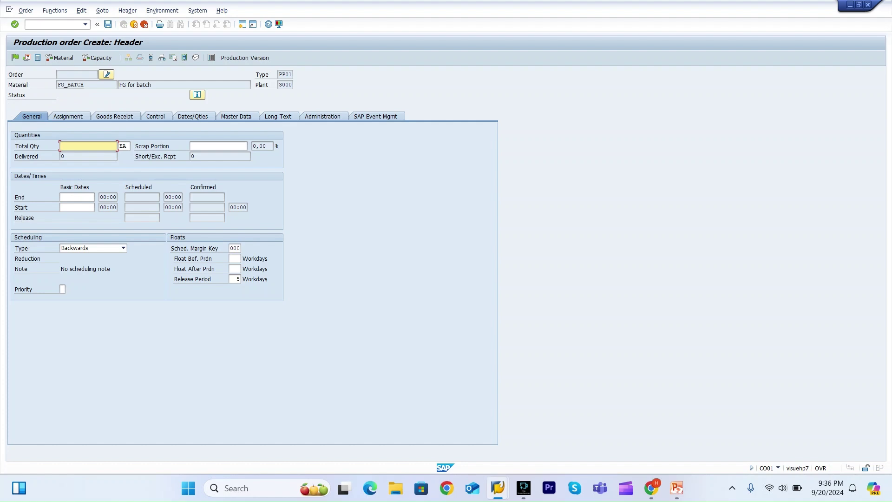
left_click(123, 247)
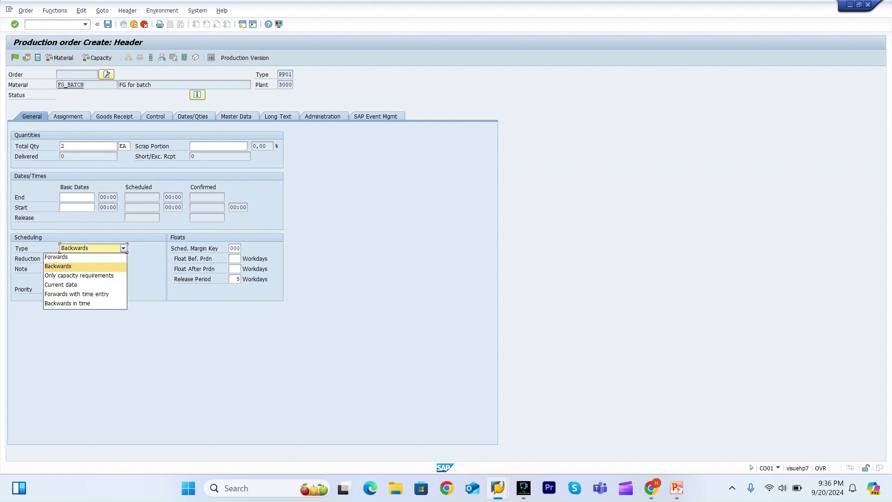
key("Return")
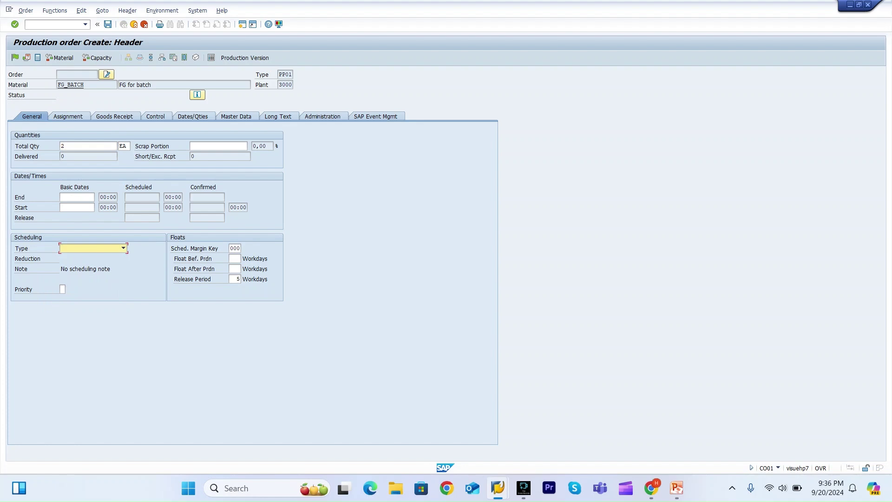
key("ctrl+F4")
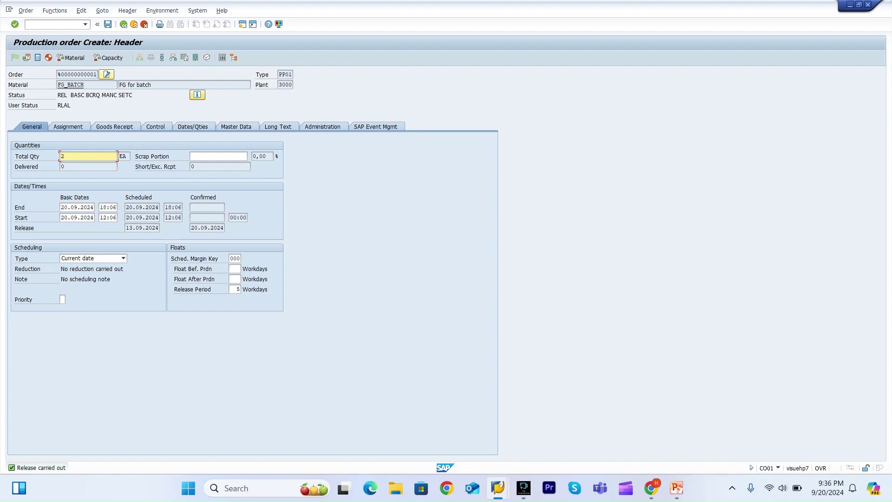
Review the order's detailed status and goods receipt settings.
left_click(197, 95)
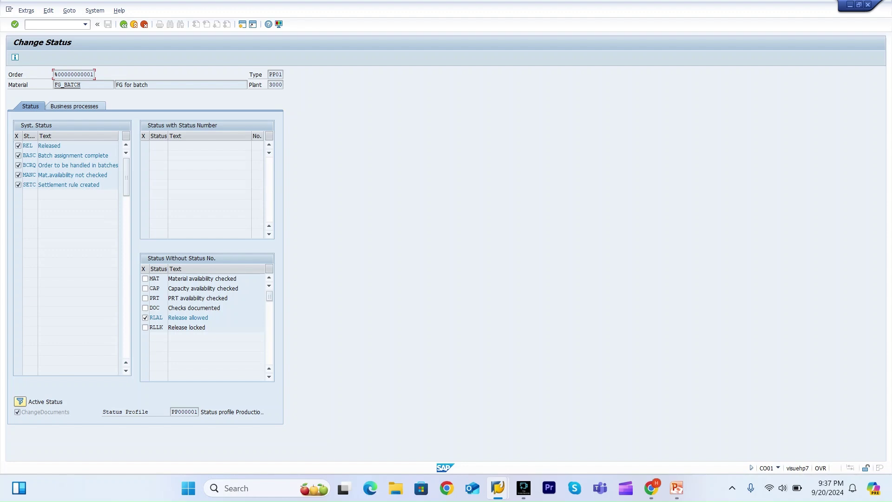
key("F3")
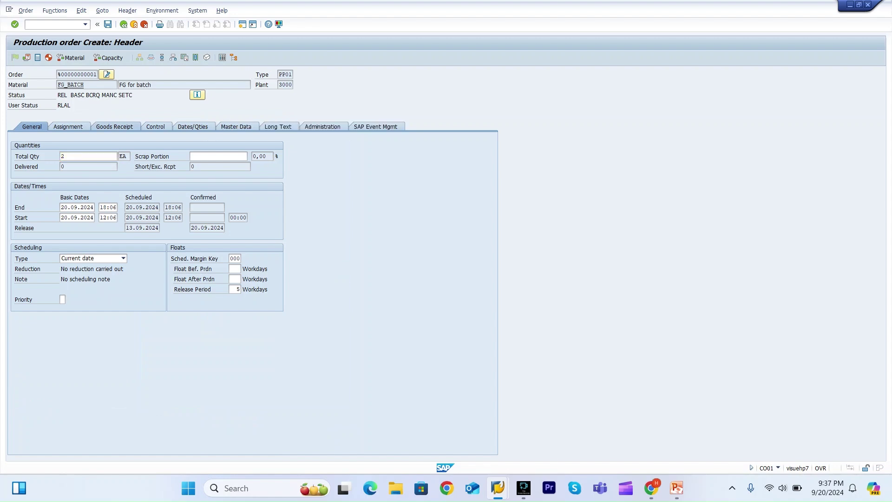
left_click(114, 126)
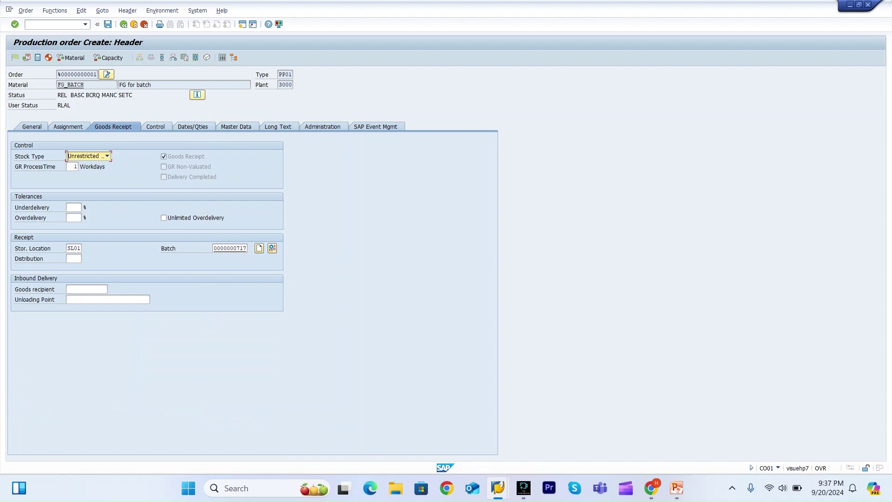
Save order 60006334, display it, and start MIGO goods receipt in a new session.
key("ctrl+s")
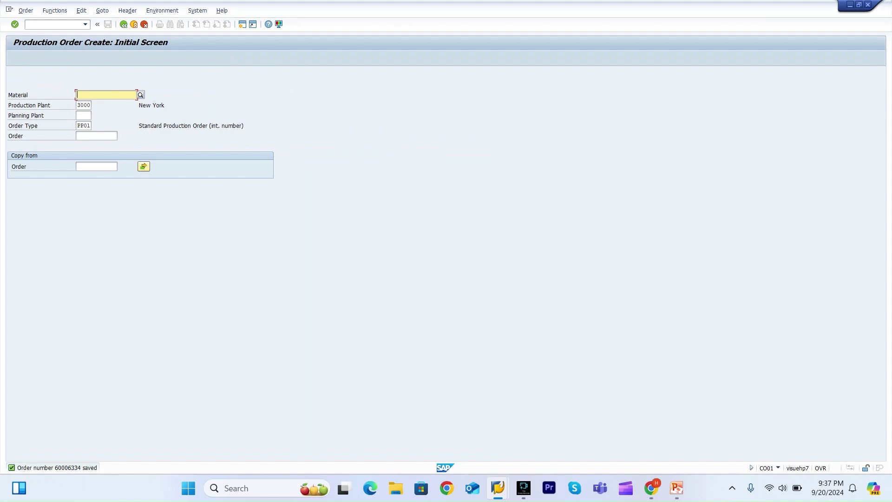
key("alt+o")
key("Down")
key("Down")
key("Down")
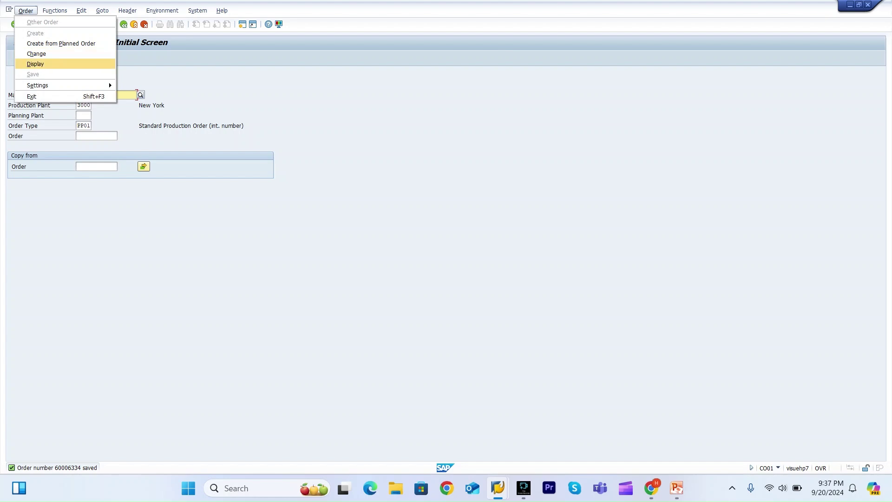
key("Return")
key("Return")
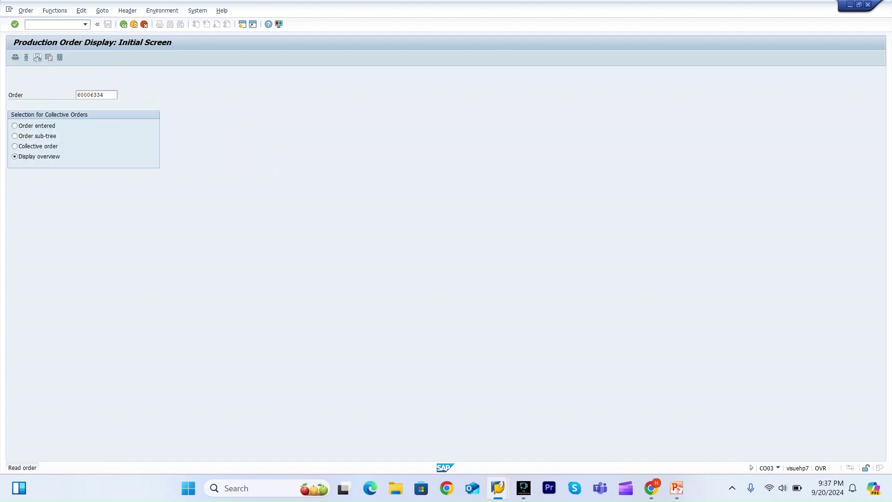
key("shift+Home")
key("Left")
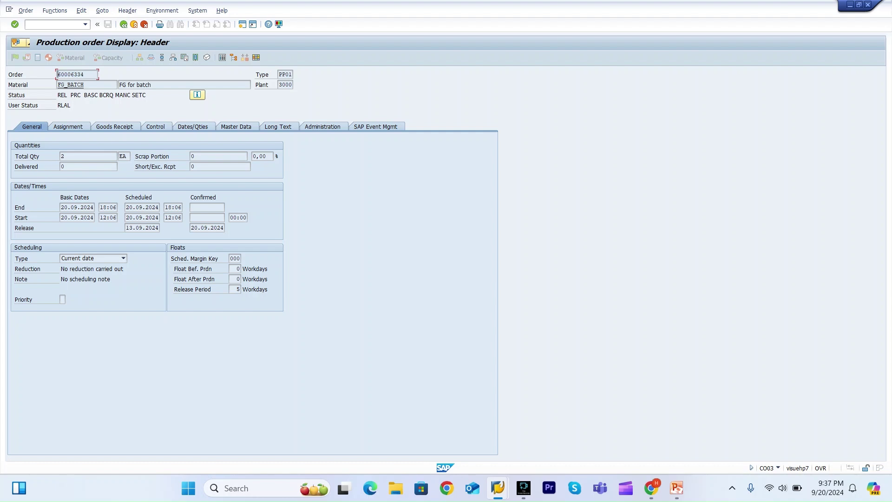
type("/omigo")
key("Return")
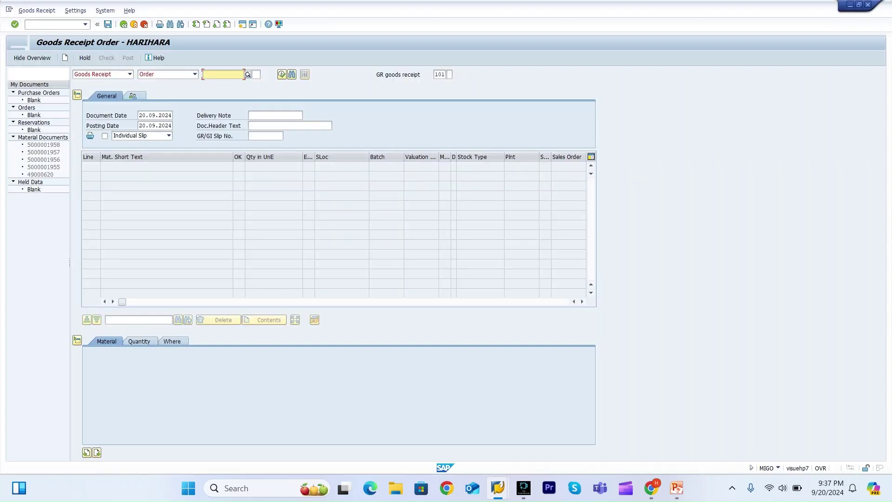
key("ctrl+v")
key("Return")
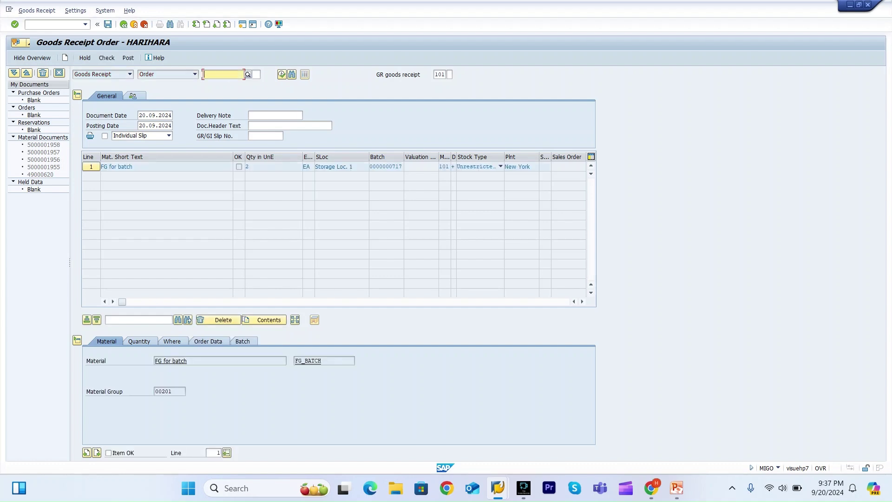
left_click(243, 341)
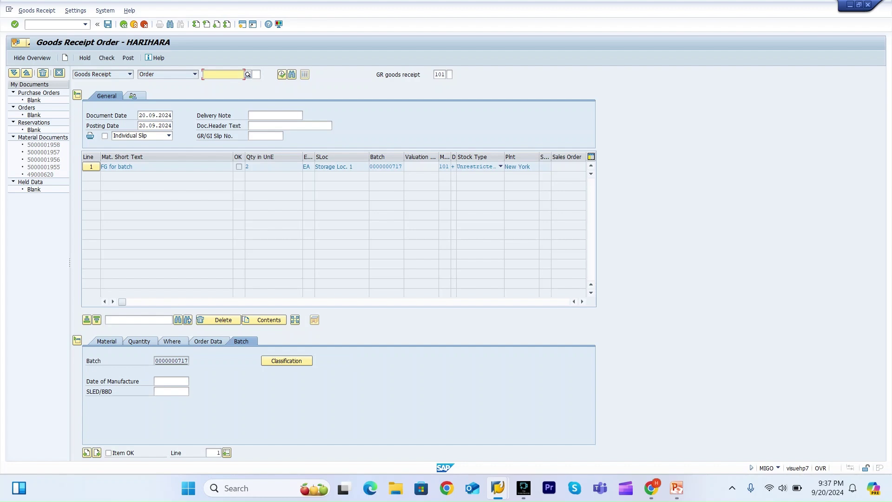
left_click(138, 341)
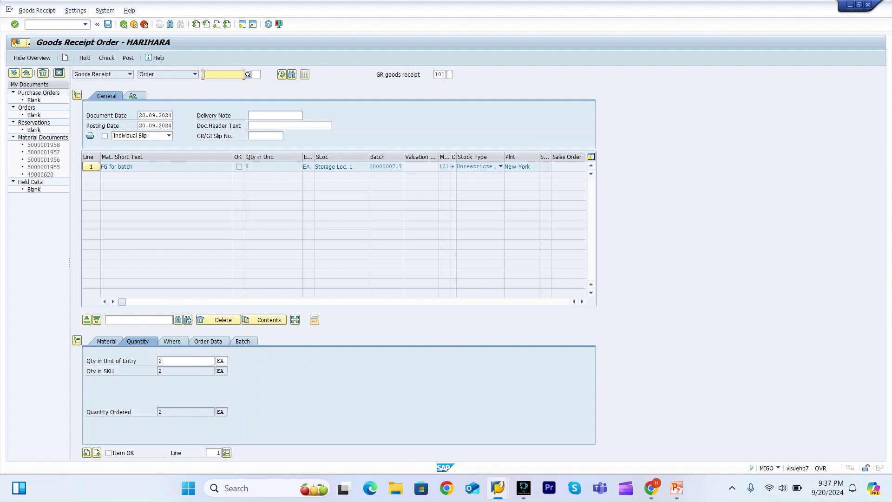
Mark the item OK and check the receipt, which reports a missing production date.
left_click(107, 341)
left_click(109, 453)
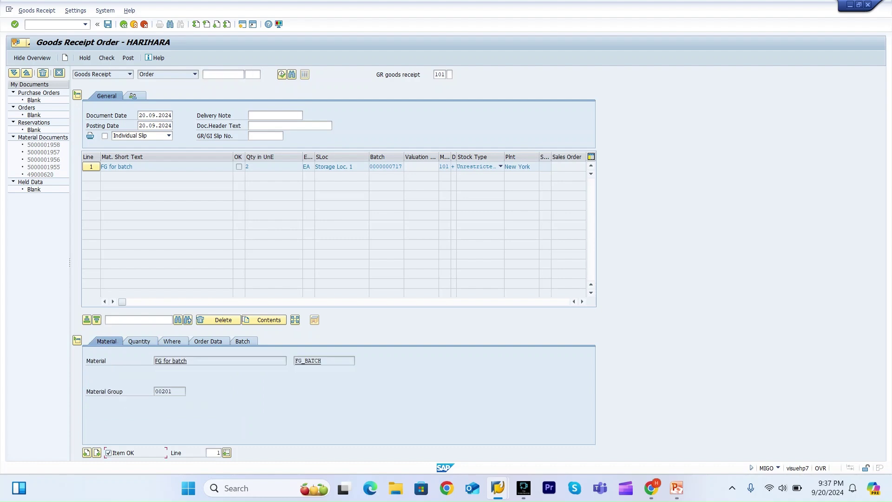
left_click(106, 57)
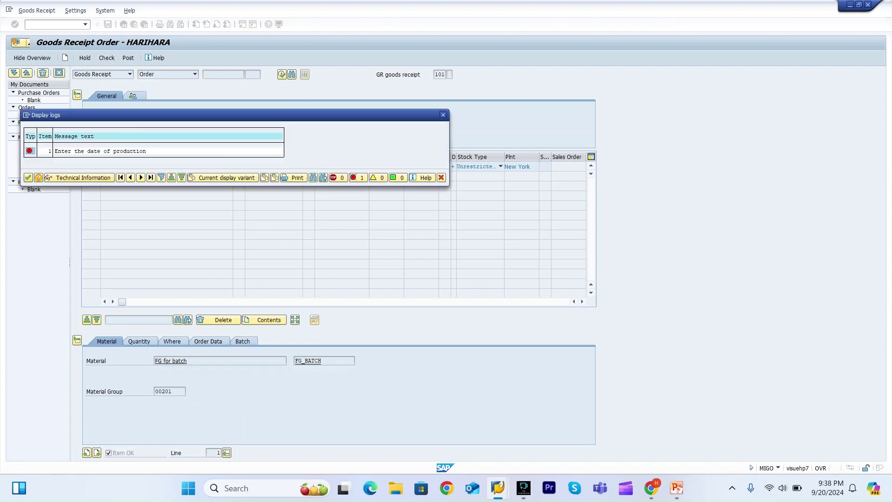
left_click(28, 178)
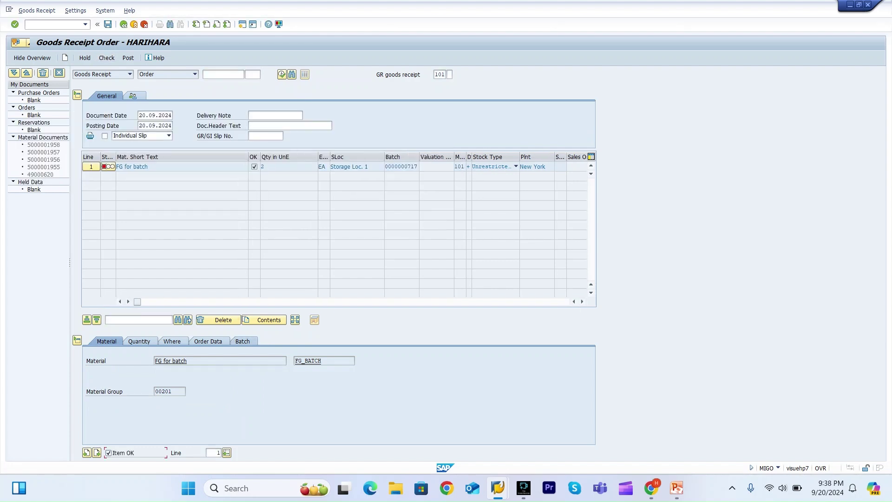
left_click(171, 381)
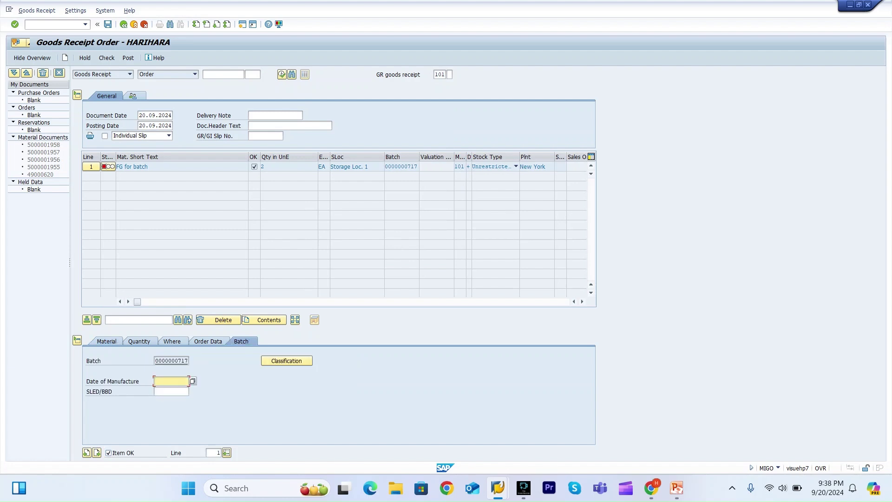
key("BackSpace")
key("F4")
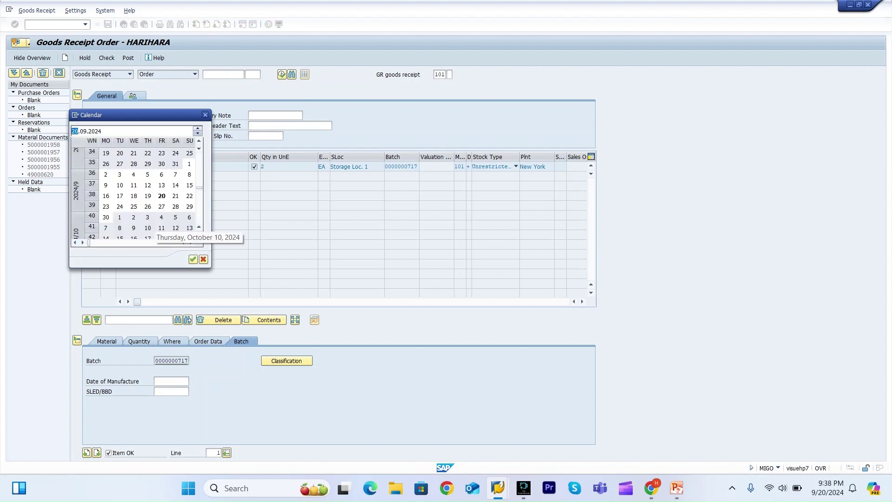
double_click(162, 196)
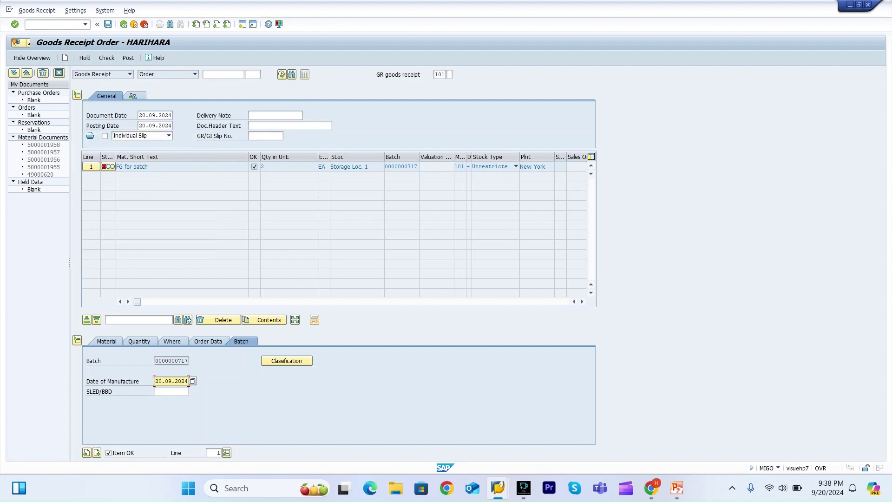
left_click(128, 58)
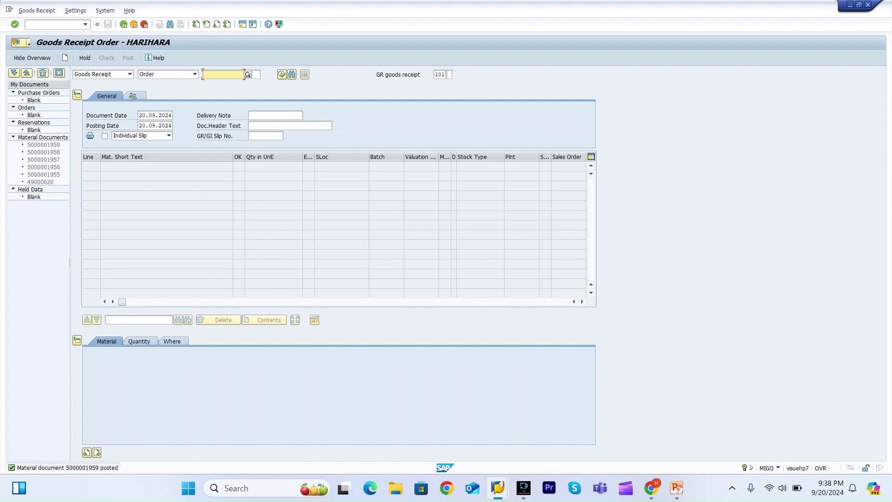
left_click(56, 25)
type("/o")
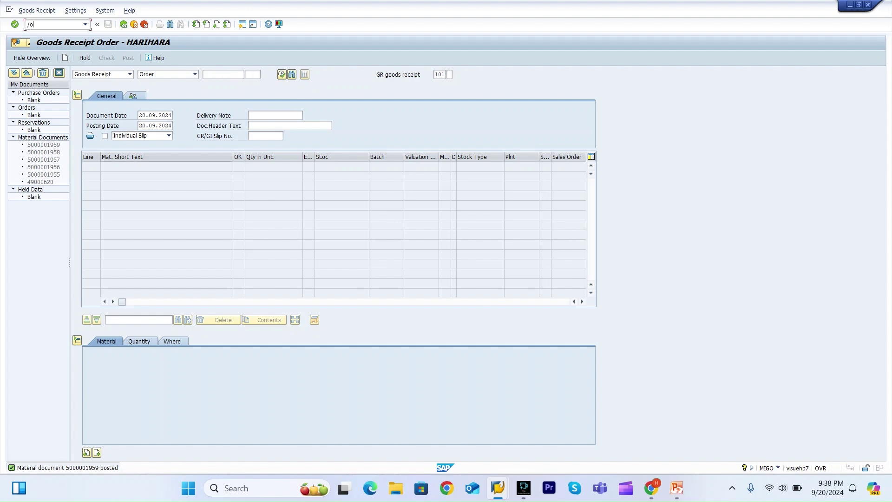
type("mmbe")
key("Return")
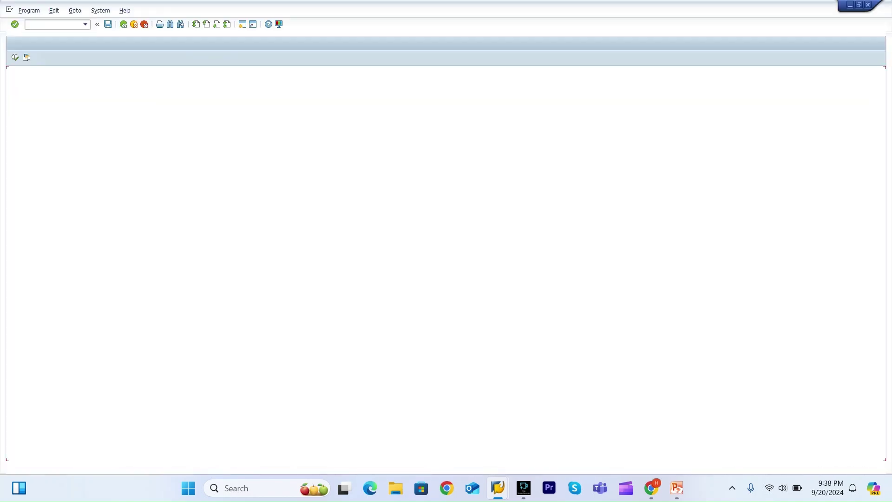
key("F8")
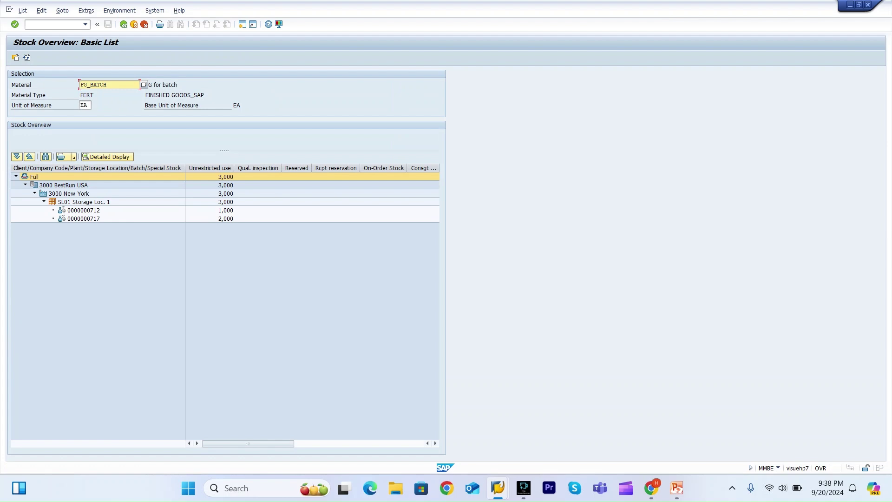
left_click(226, 219)
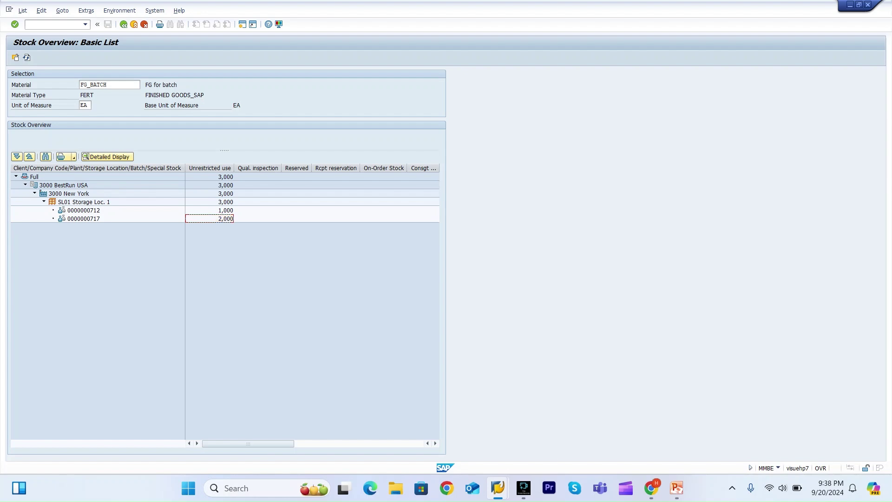
left_click(84, 218)
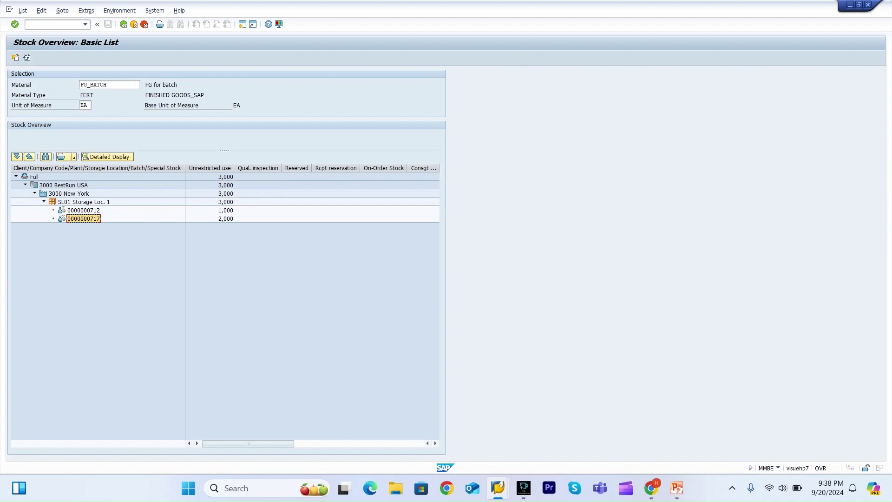
left_click(210, 218)
left_click(119, 10)
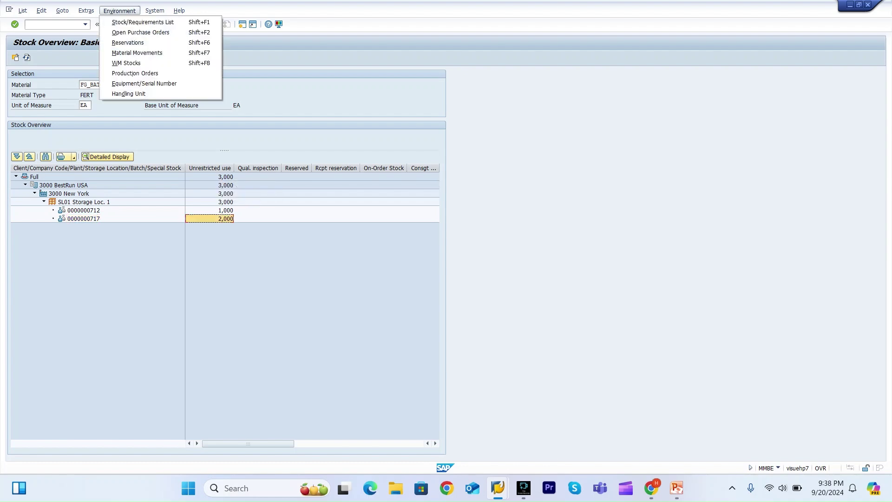
key("Return")
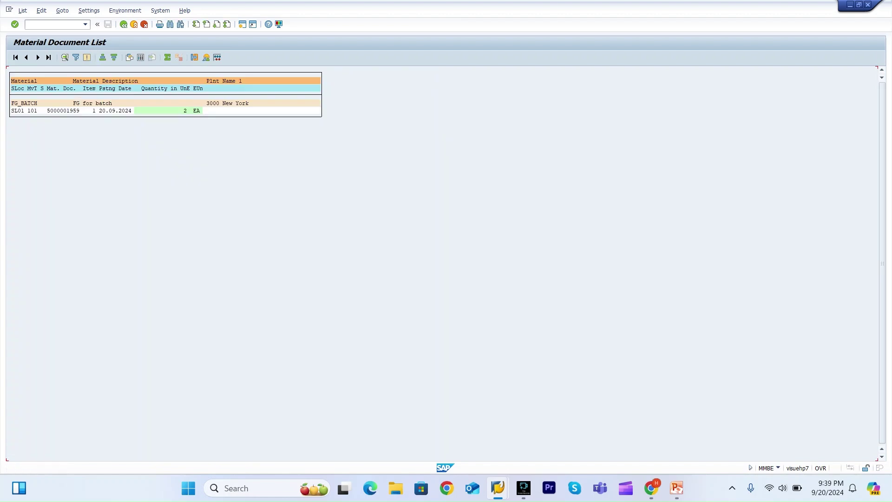
left_click(71, 110)
key("F3")
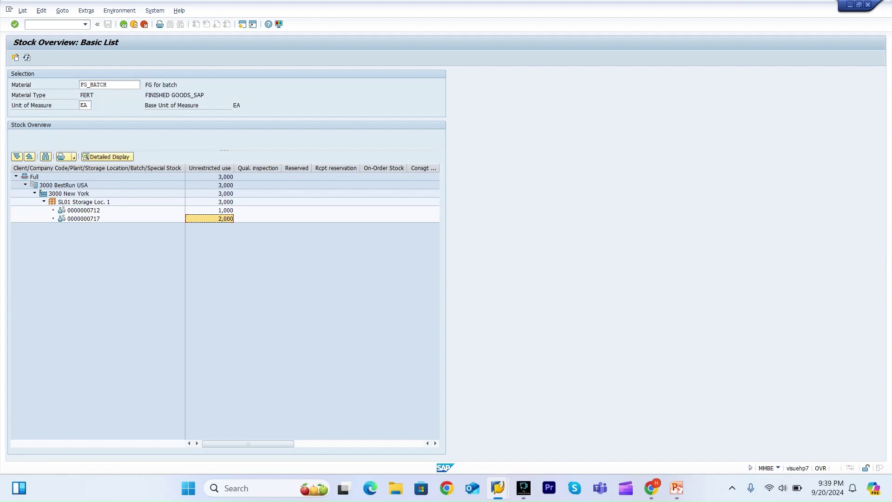
Open the MSC3N batch display for FG_BATCH in plant 3000.
left_click(84, 218)
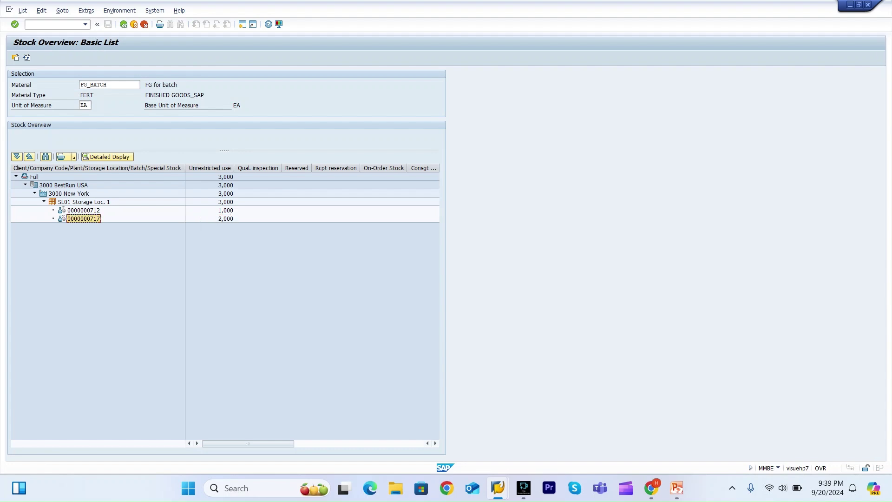
key("ctrl+slash")
type("/omsc3")
key("Return")
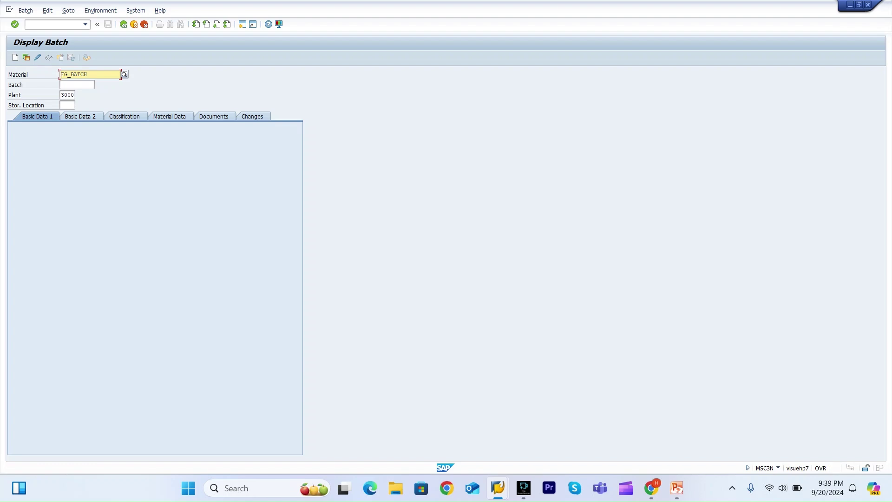
Try looking up batch 717 in the batch display, switching back and forth with the stock overview.
key("Return")
key("shift+F5")
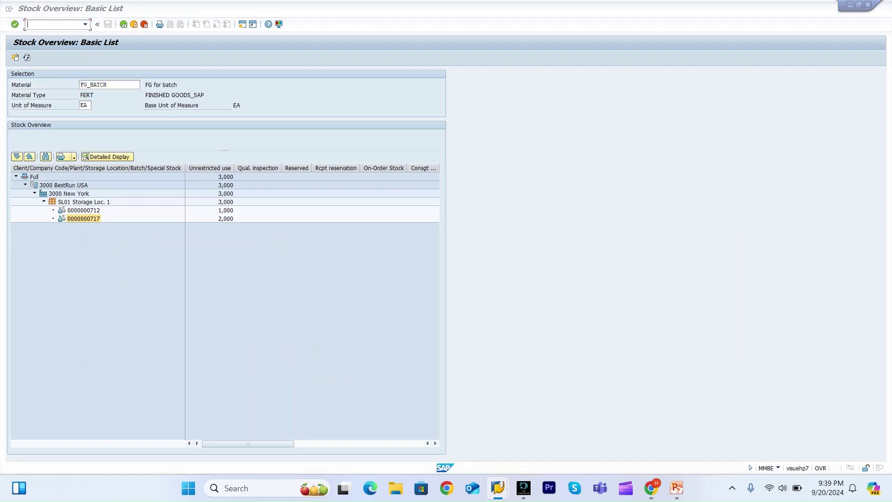
key("F3")
type("717")
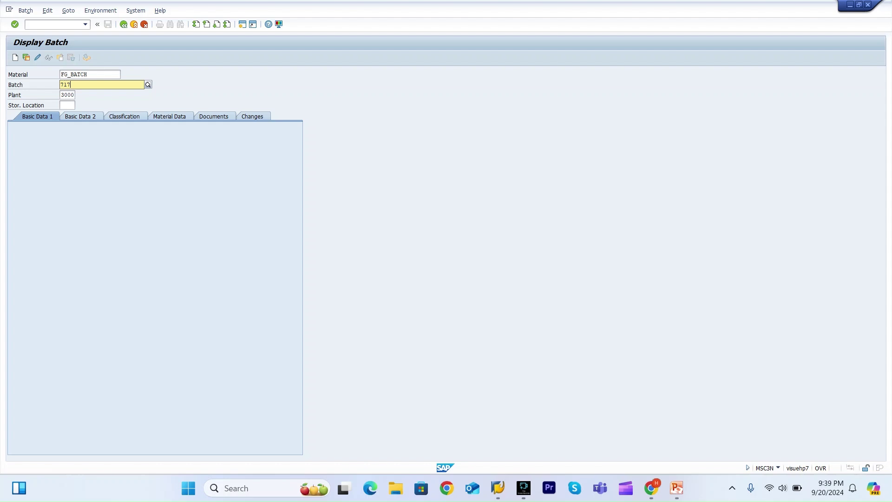
key("Return")
key("shift+F5")
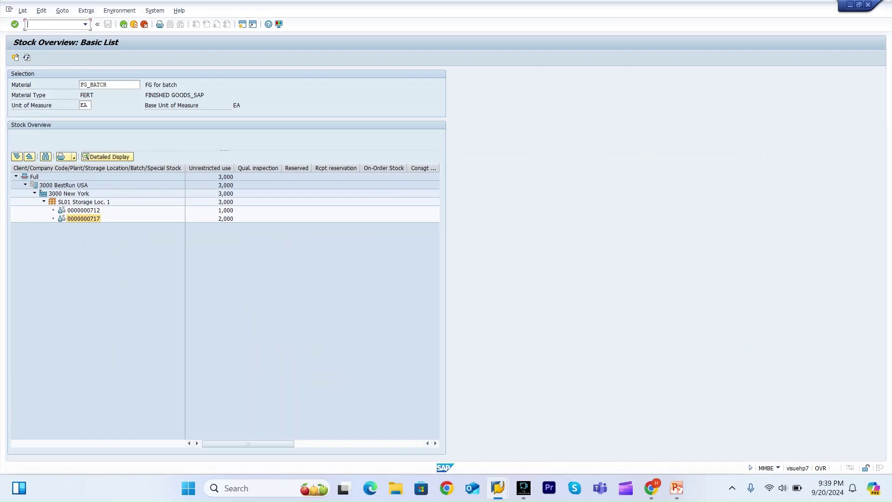
key("F3")
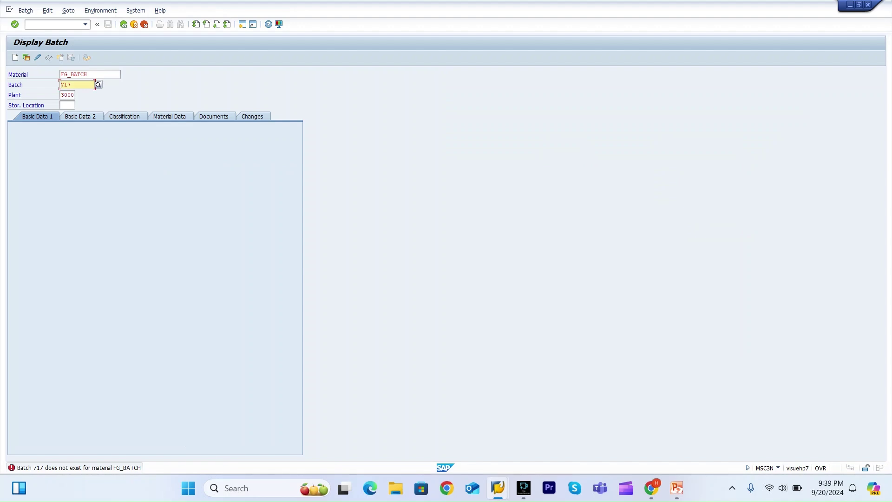
Try a batch search by class AUTOBATCH, then leave both screens for the main menu.
key("F4")
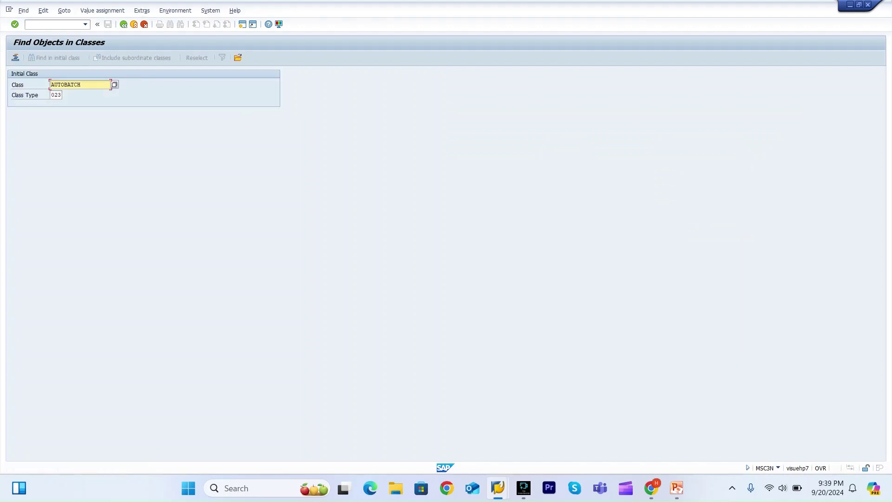
key("F3")
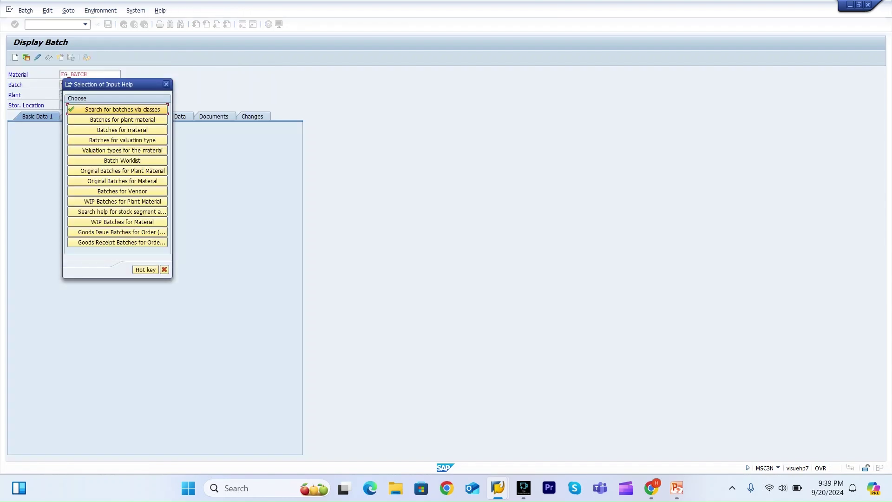
key("Escape")
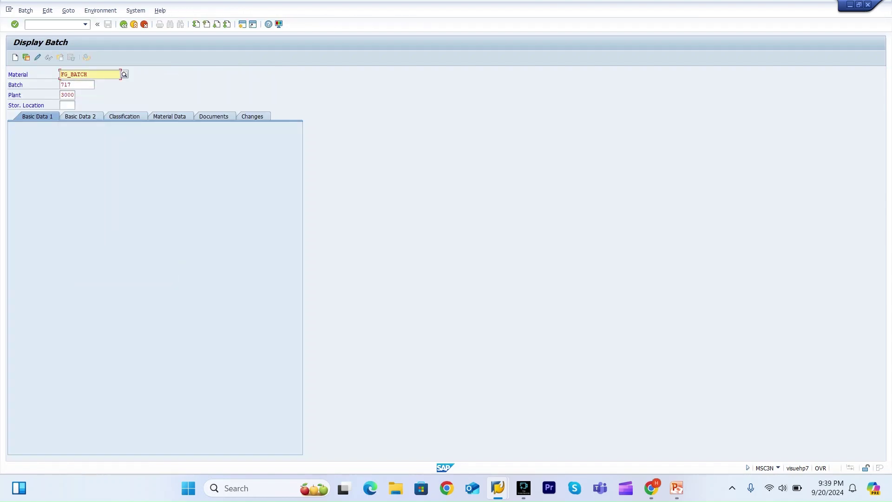
key("F3")
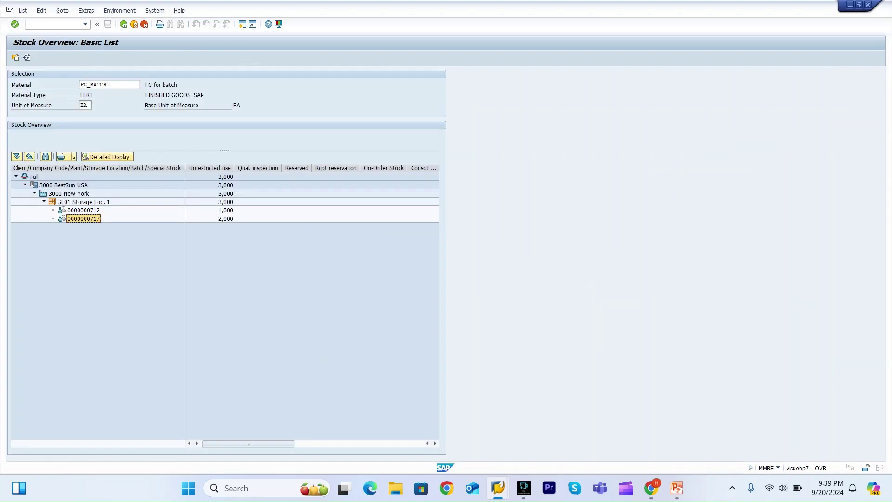
key("F3")
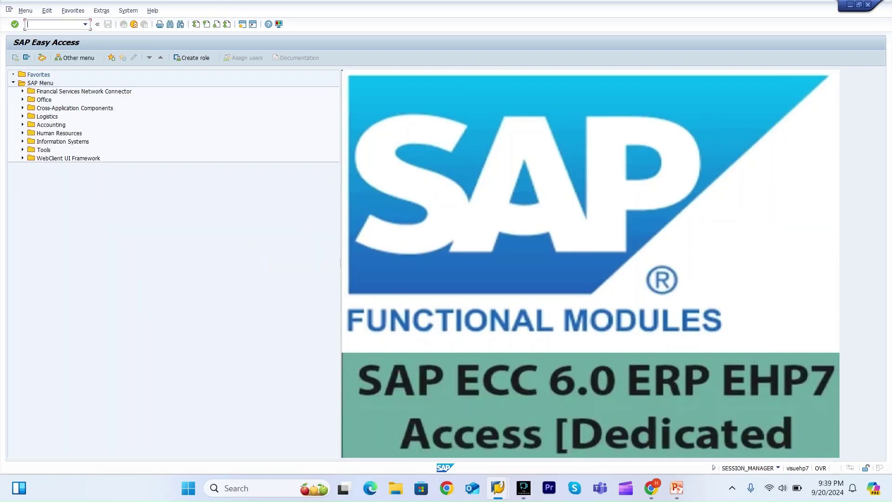
type("msc3")
key("Return")
key("Tab")
key("Delete")
key("Delete")
key("Delete")
type("000")
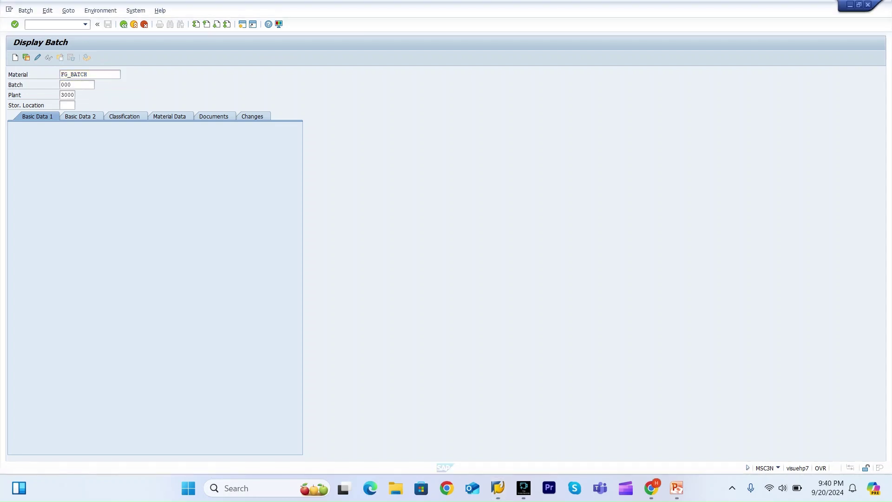
key("alt+Tab")
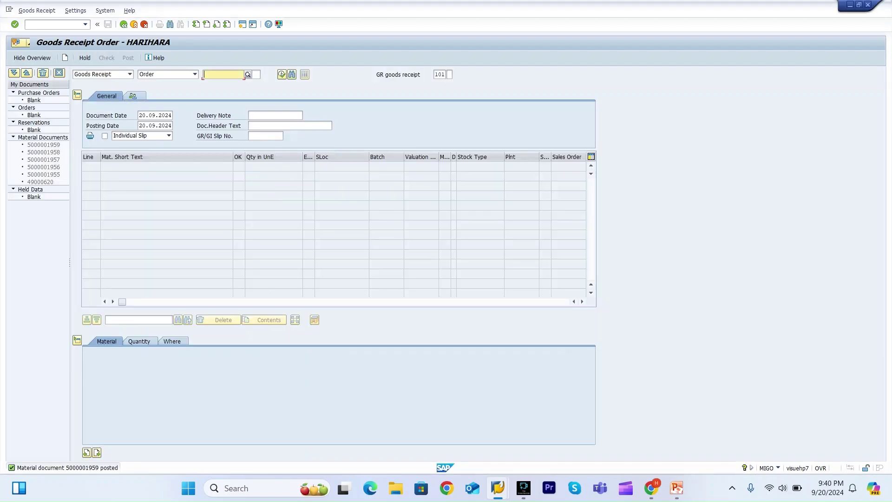
key("alt+Tab")
key("alt+Tab")
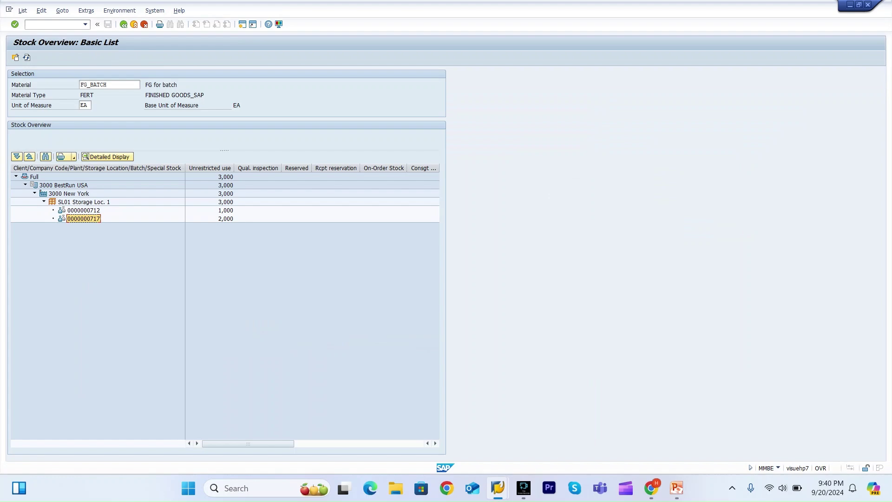
key("alt+Tab")
key("alt+Tab")
key("alt+Tab")
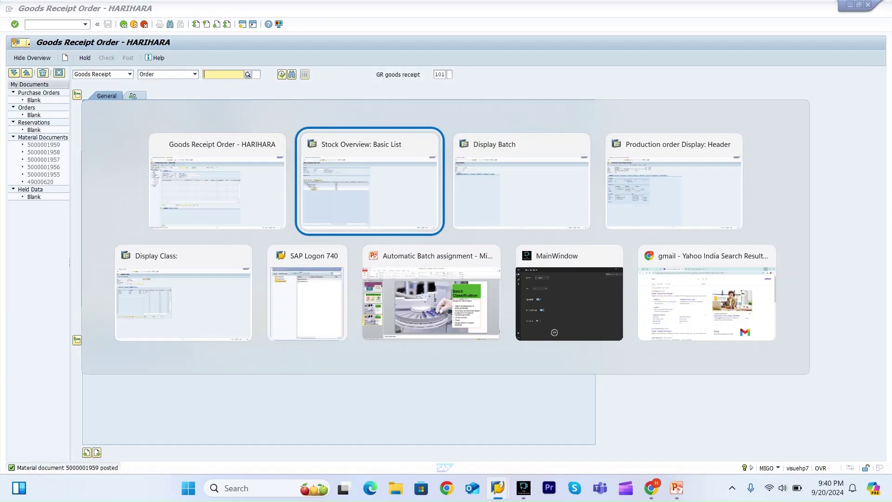
type("0000000717")
key("Return")
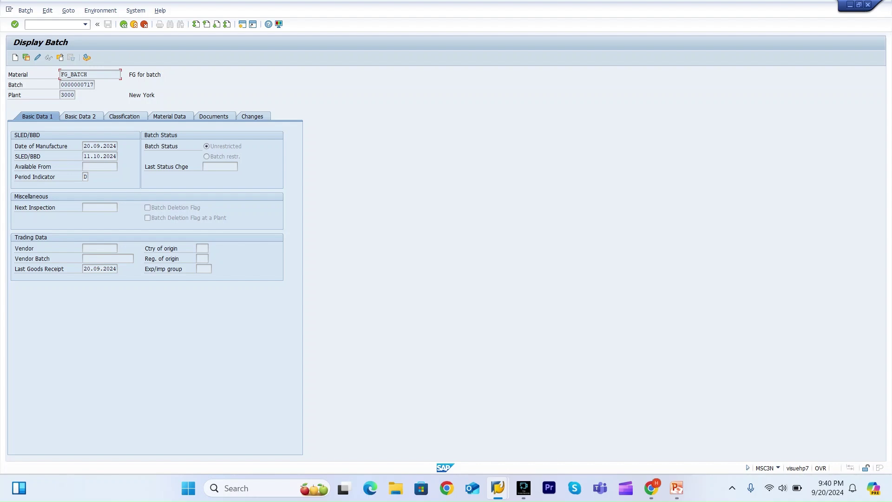
left_click(123, 116)
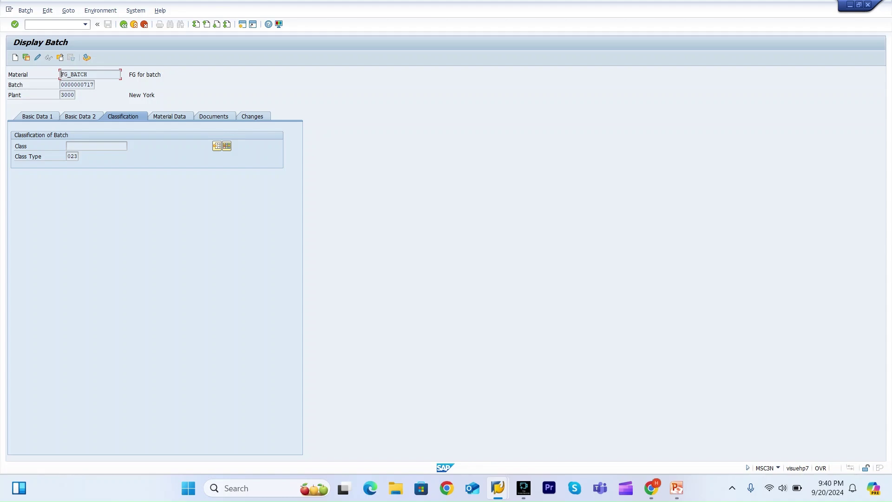
left_click(56, 24)
type("/nco01")
key("Return")
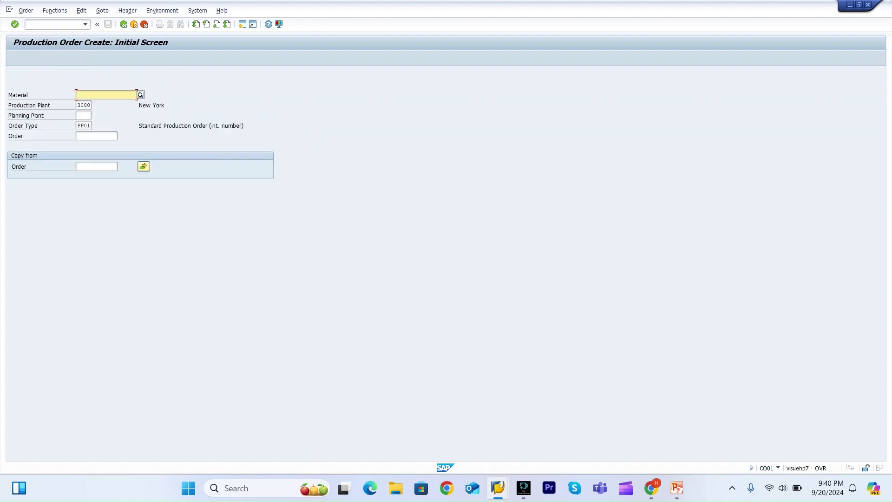
Enter material FG_BATCH_CLASS from history and set the scheduling type to Current date.
key("BackSpace")
key("Down")
key("Down")
key("Down")
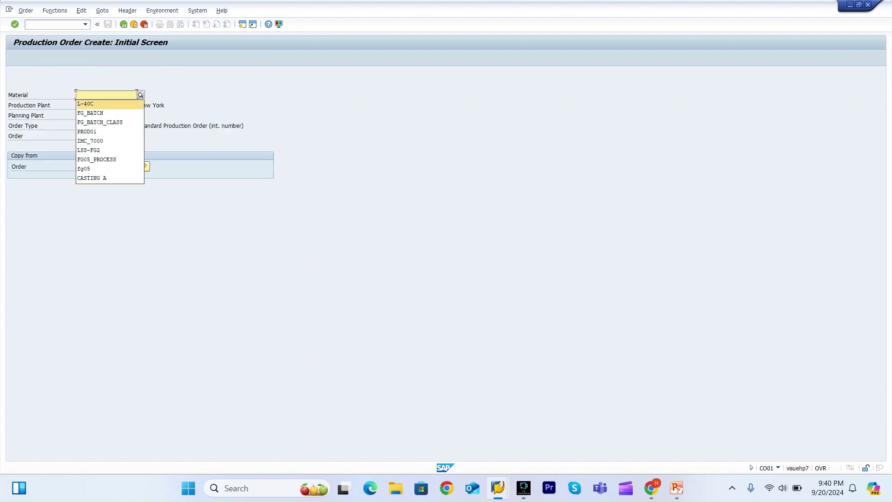
key("Return")
key("Return")
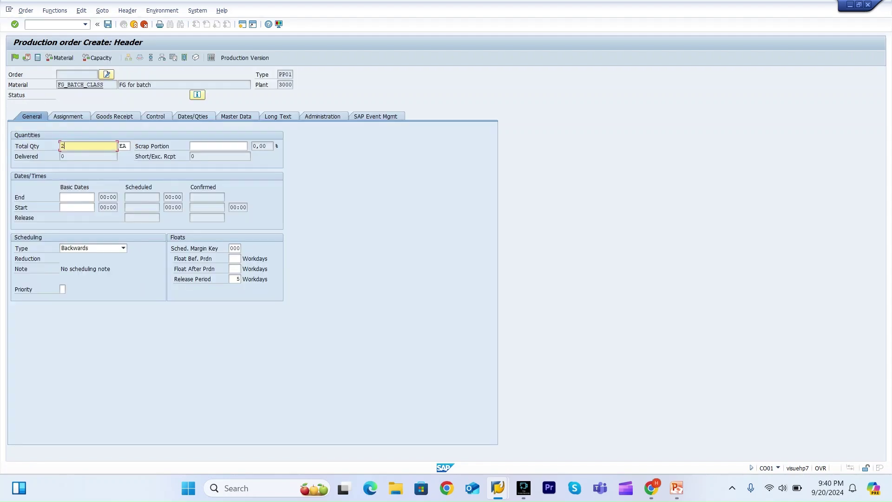
left_click(123, 247)
key("Down")
key("Down")
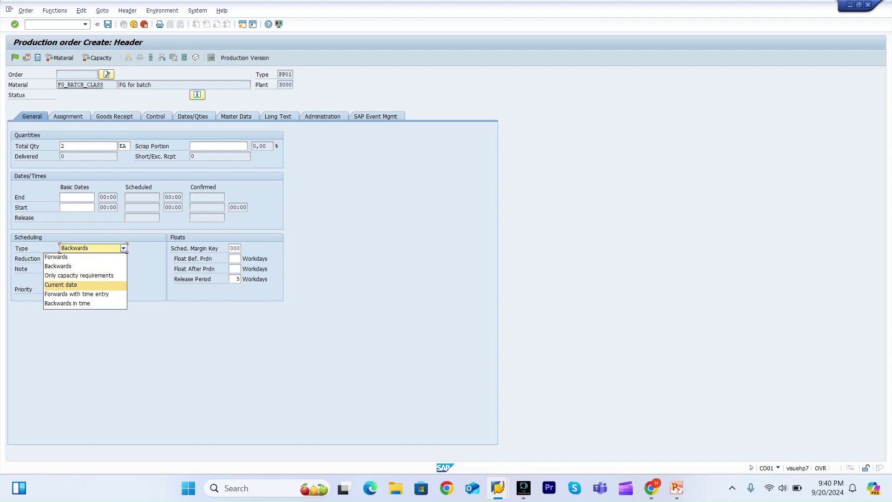
key("Return")
key("Return")
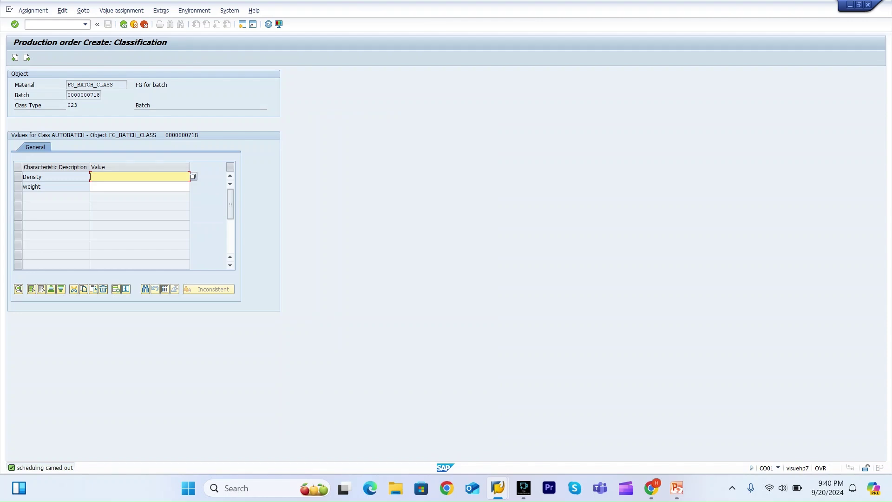
key("F4")
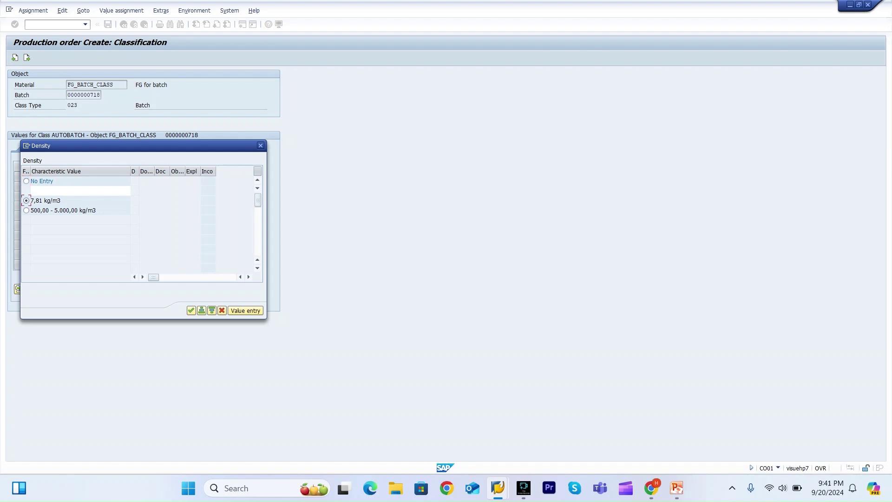
left_click(191, 310)
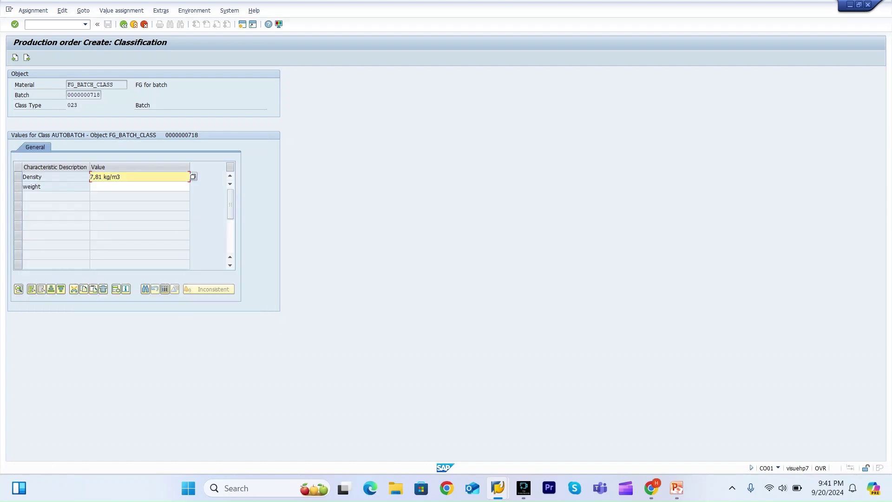
left_click(140, 186)
key("F4")
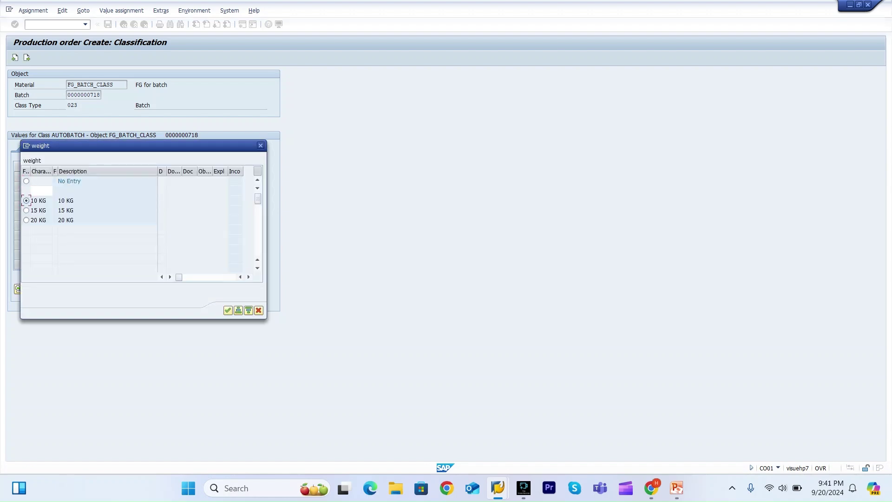
key("Return")
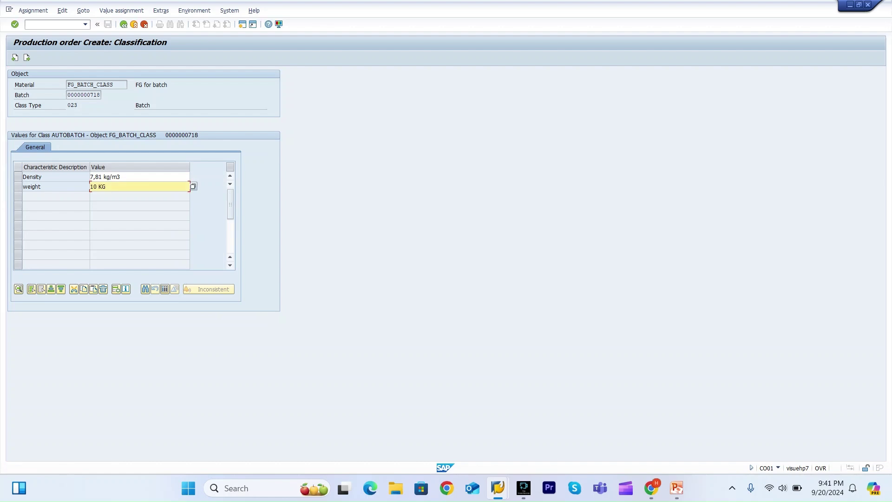
key("F3")
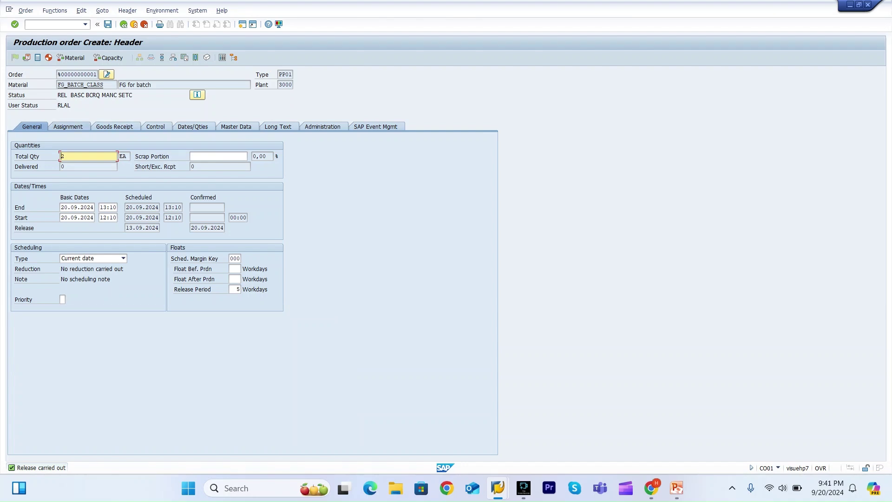
left_click(114, 126)
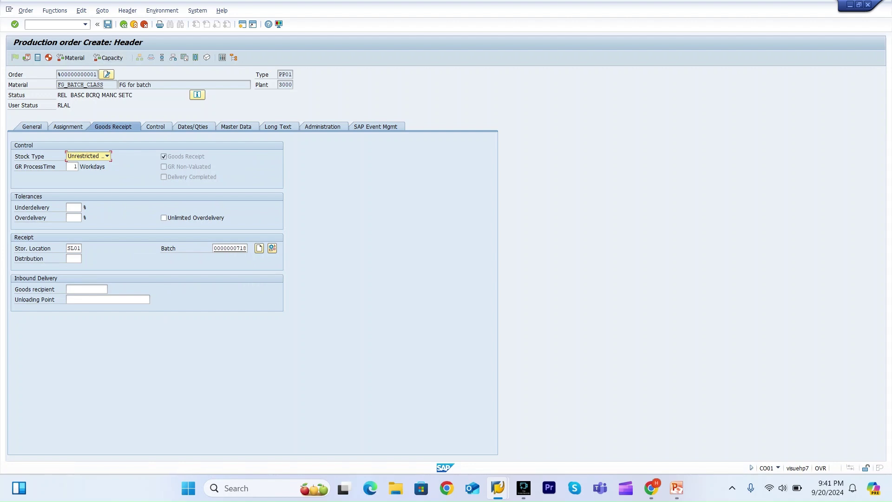
left_click(108, 24)
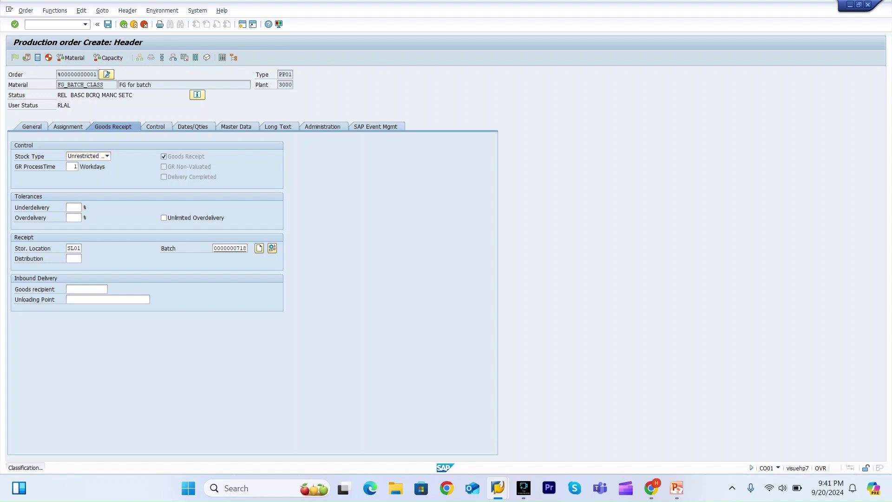
key("F10")
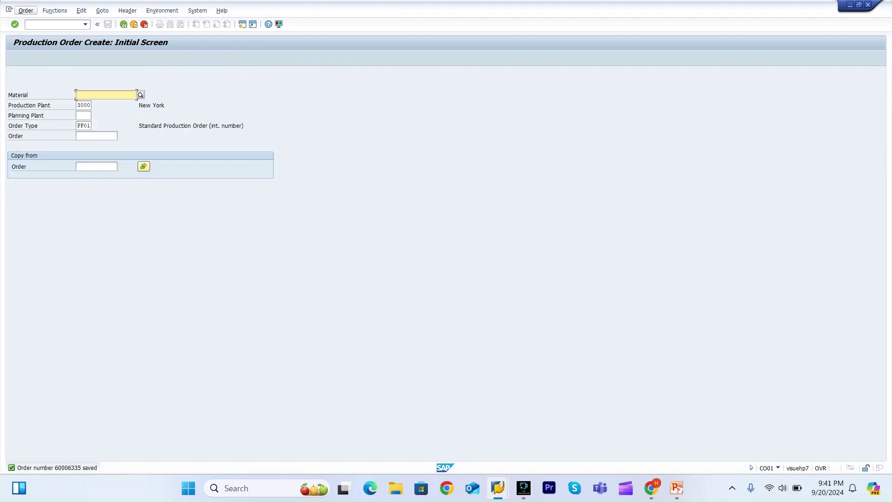
key("Down")
key("Down")
key("Down")
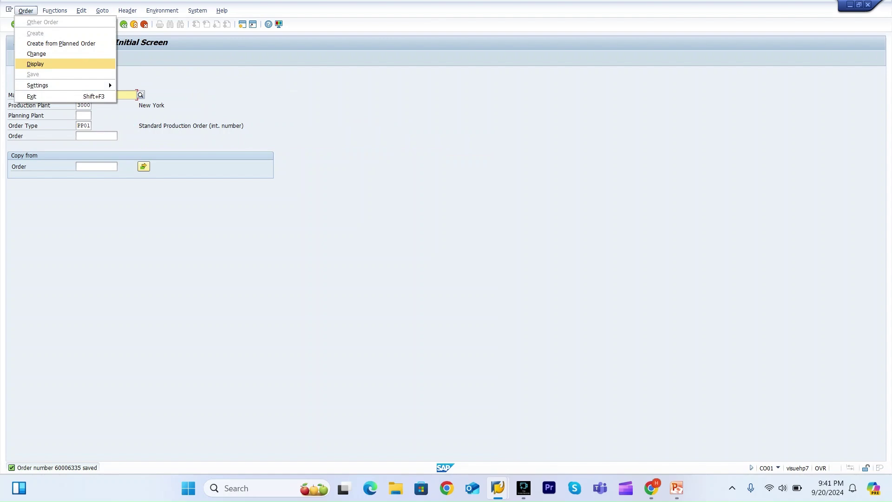
key("Return")
key("Return")
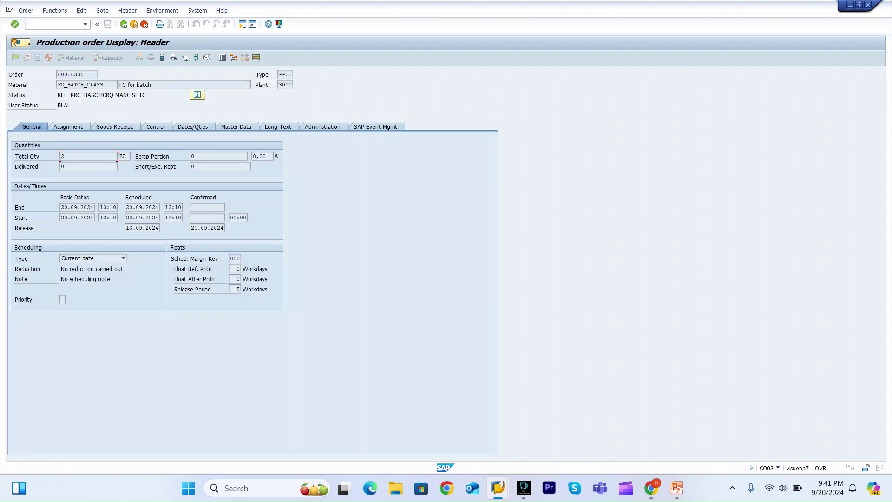
Review the order's statuses REL PRC BASC BCRQ MANC SETC and select the order number for copying.
left_click(197, 95)
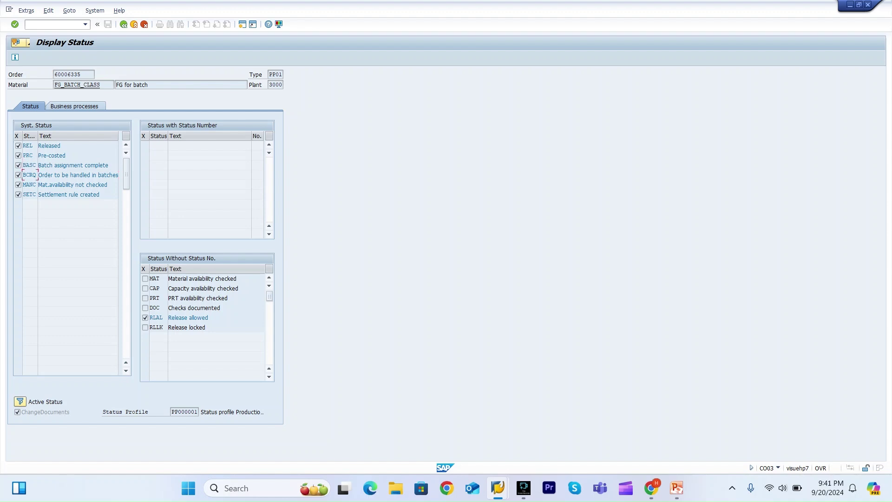
key("F3")
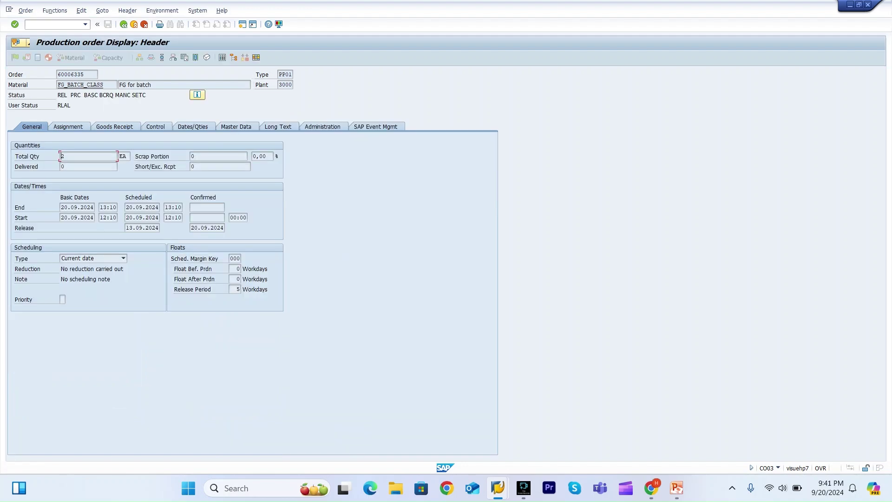
left_click_drag(85, 75, 57, 74)
Open MIGO and load the goods receipt item for the pasted production order number.
left_click(69, 74)
type("/nmifo")
key("BackSpace")
key("BackSpace")
type("g")
key("Return")
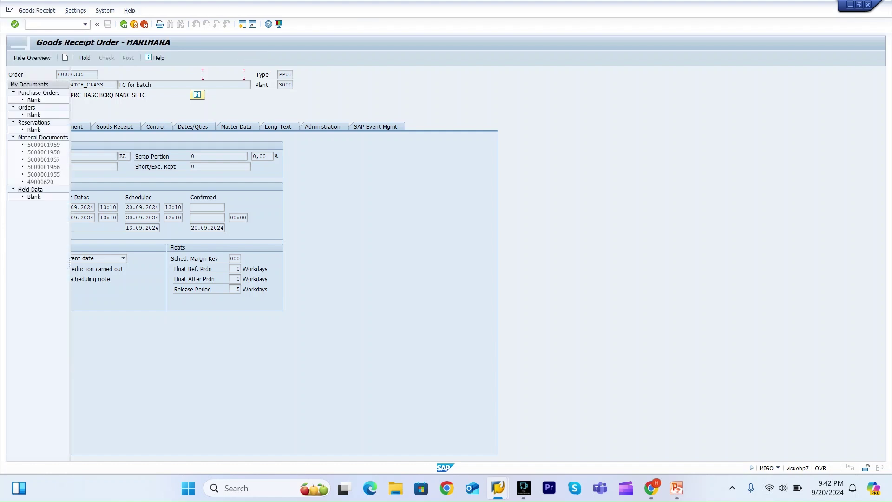
key("ctrl+v")
key("Return")
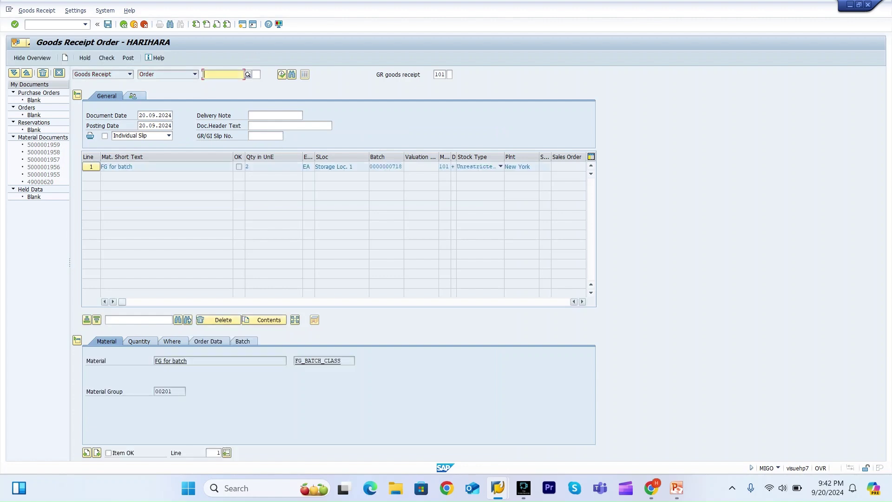
left_click(243, 341)
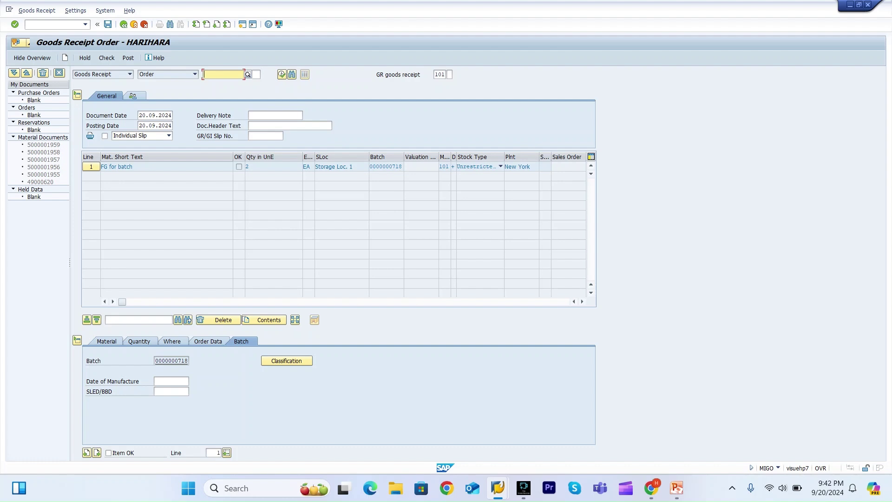
left_click(139, 341)
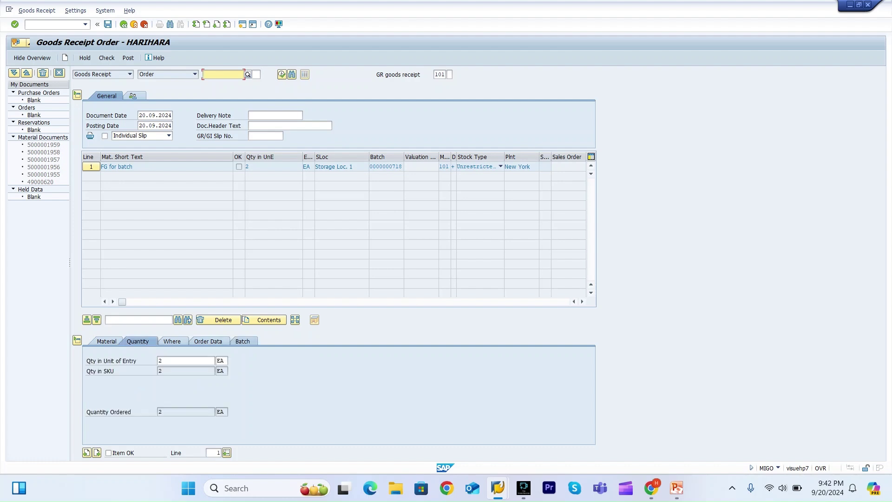
left_click(243, 341)
left_click(287, 361)
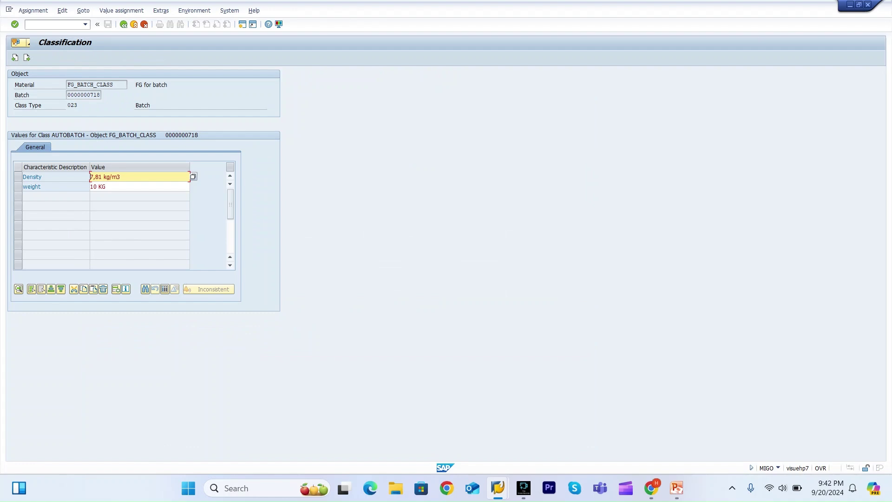
key("F3")
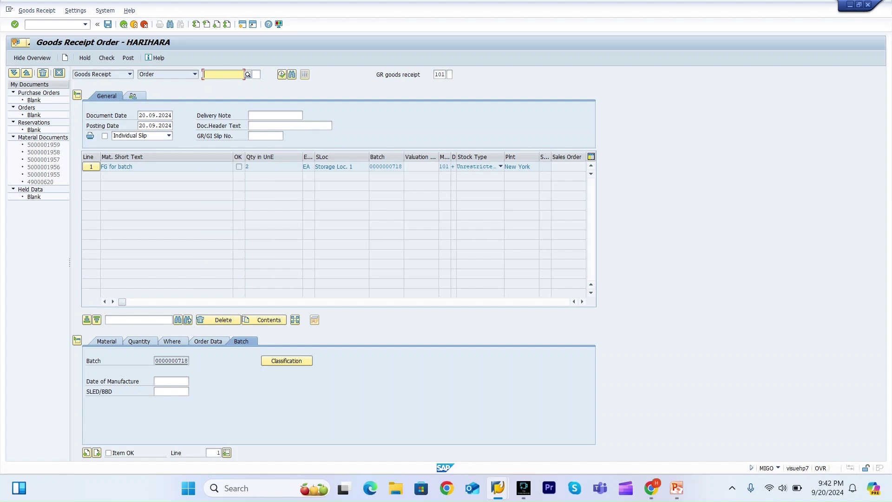
left_click(108, 453)
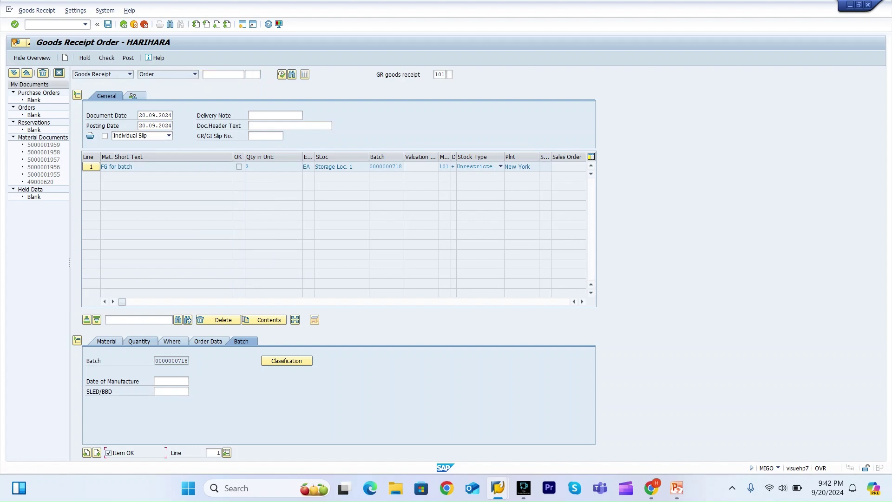
Check the goods receipt and set the date of manufacture to 20.09.2024.
left_click(106, 58)
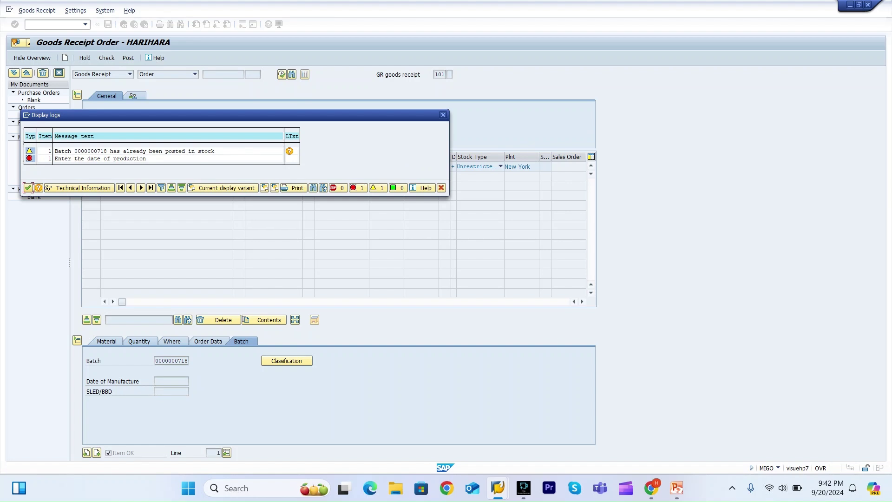
key("Return")
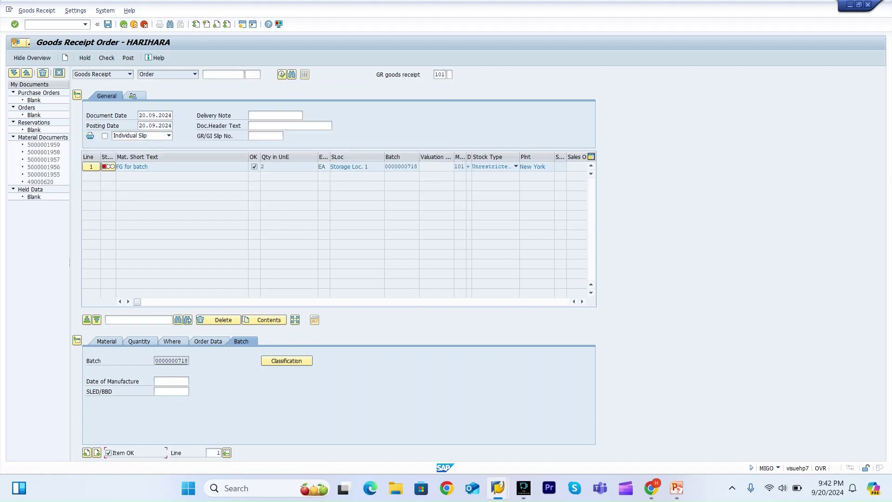
left_click(171, 381)
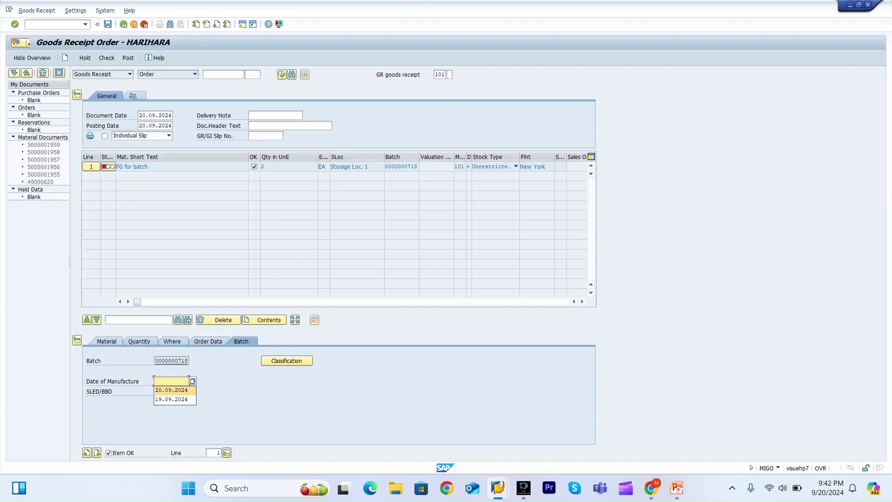
key("Return")
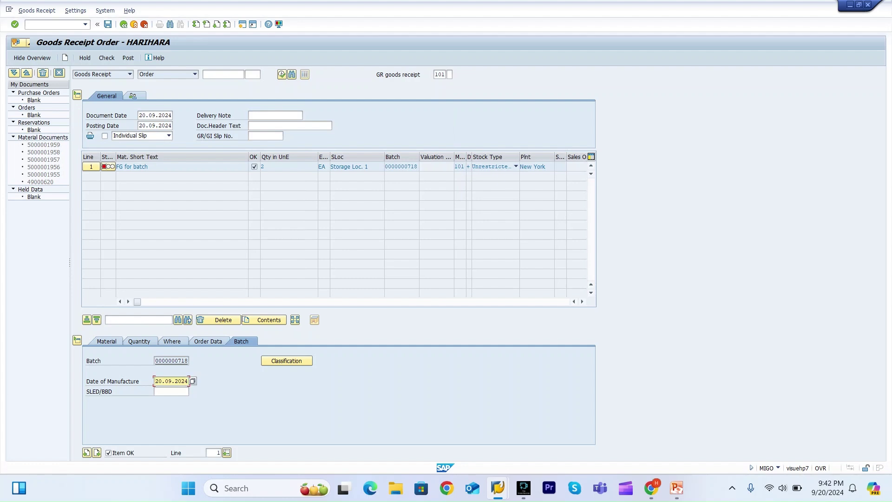
left_click(106, 58)
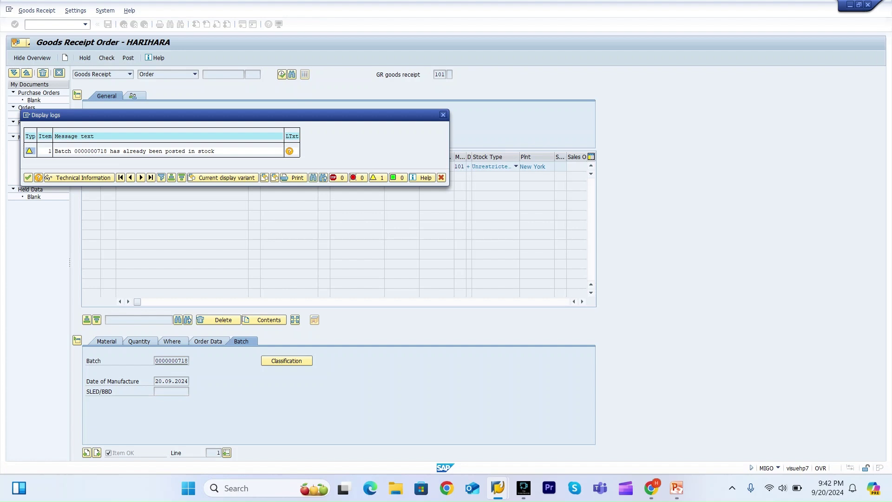
key("Return")
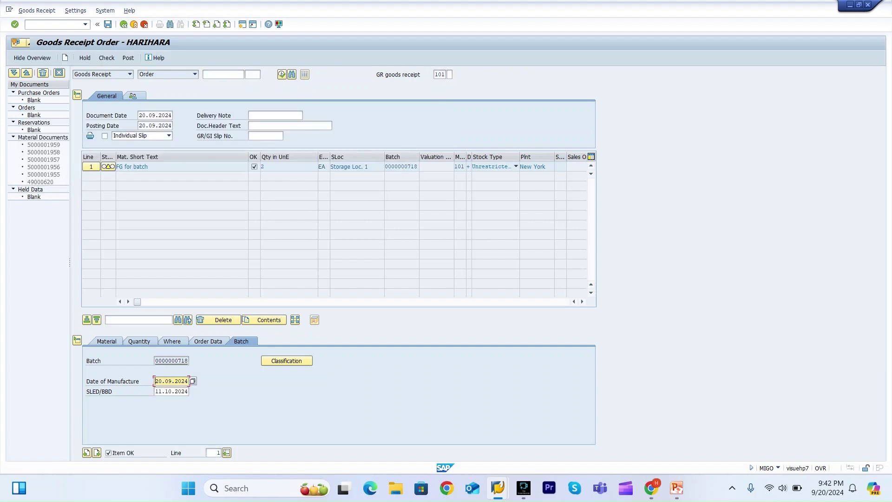
key("Return")
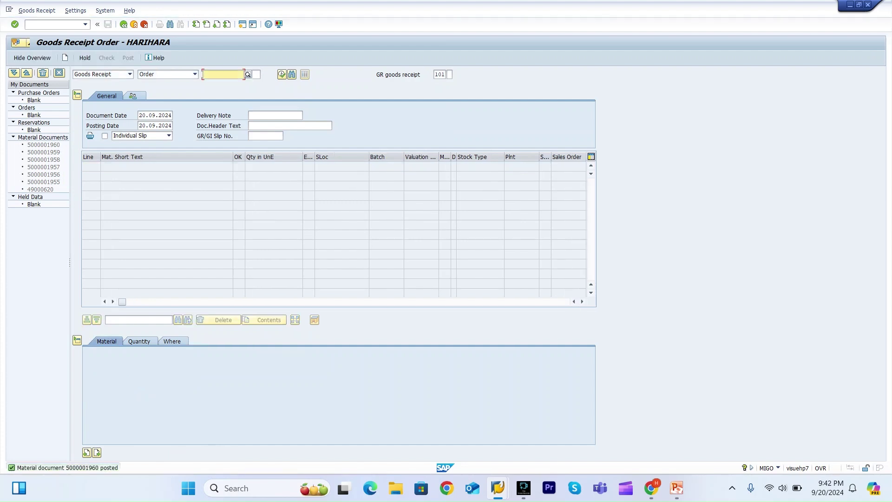
key("alt+Tab")
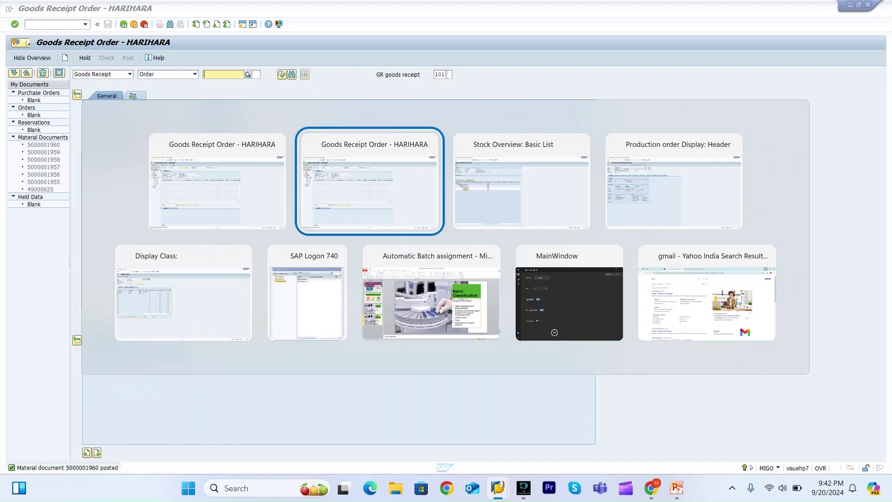
key("alt+Tab")
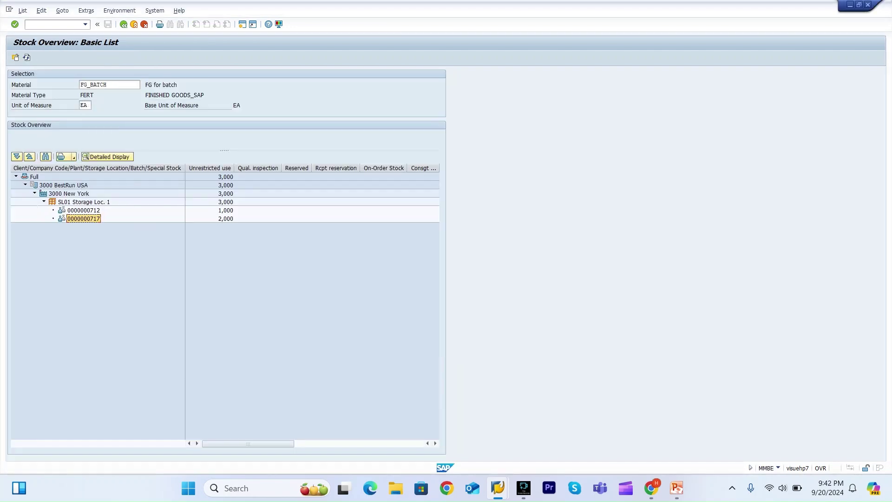
key("F3")
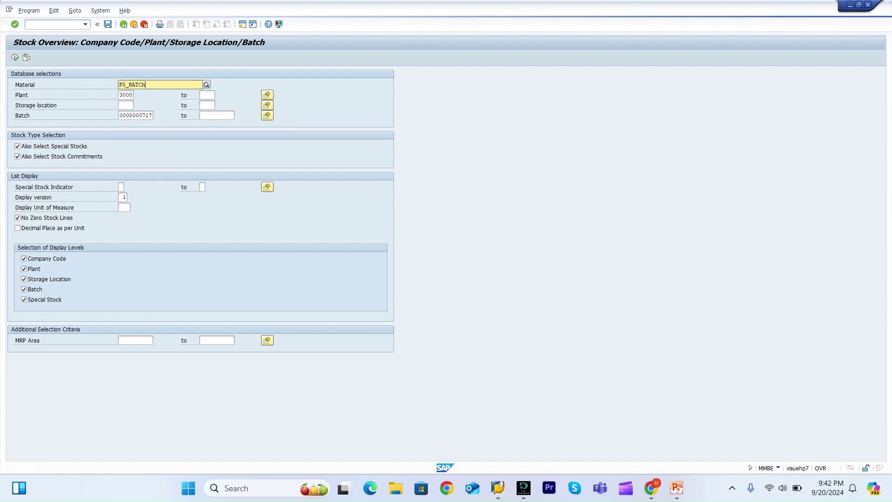
type("_class")
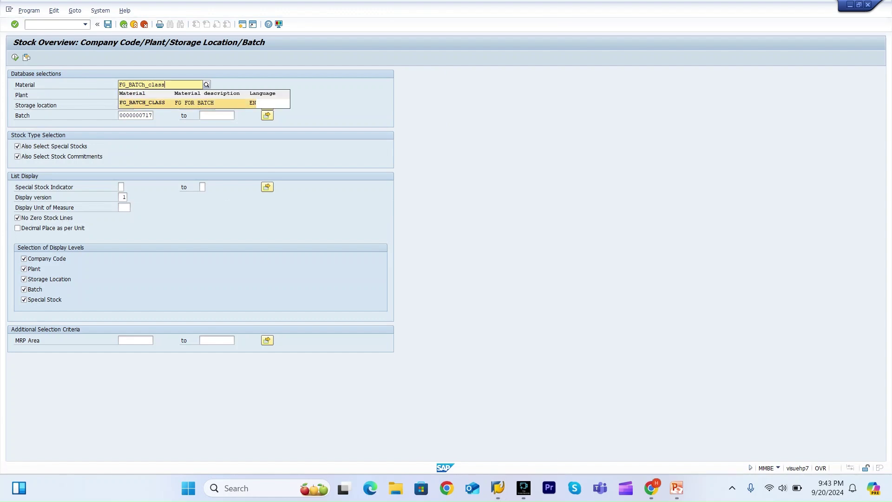
key("Return")
left_click(136, 115)
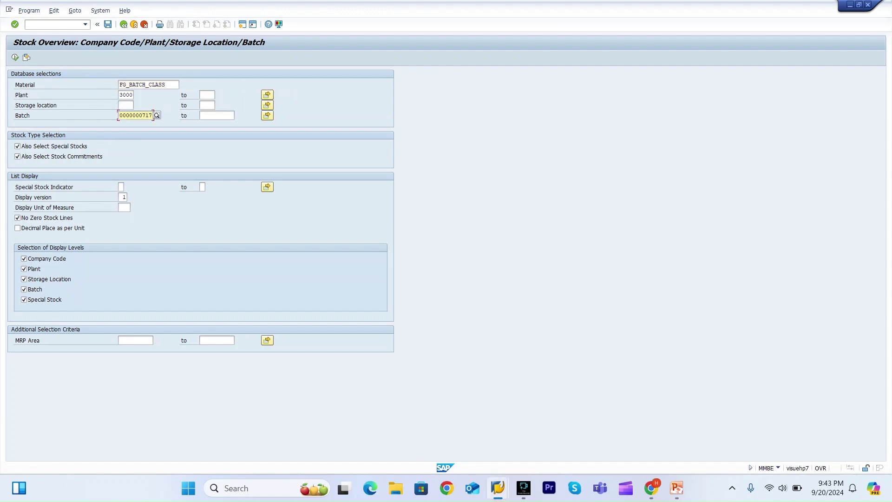
key("BackSpace")
key("BackSpace")
key("BackSpace")
key("BackSpace")
key("BackSpace")
key("BackSpace")
key("BackSpace")
key("BackSpace")
key("BackSpace")
key("BackSpace")
type("17")
left_click(15, 57)
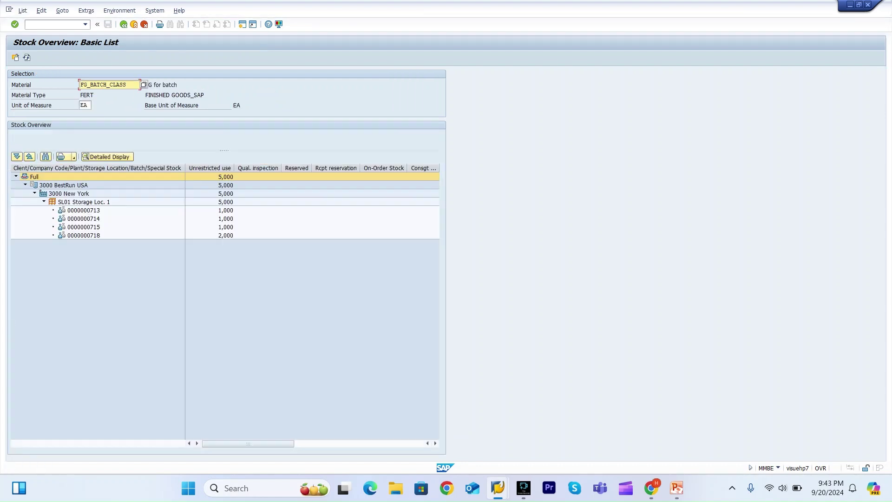
left_click(84, 236)
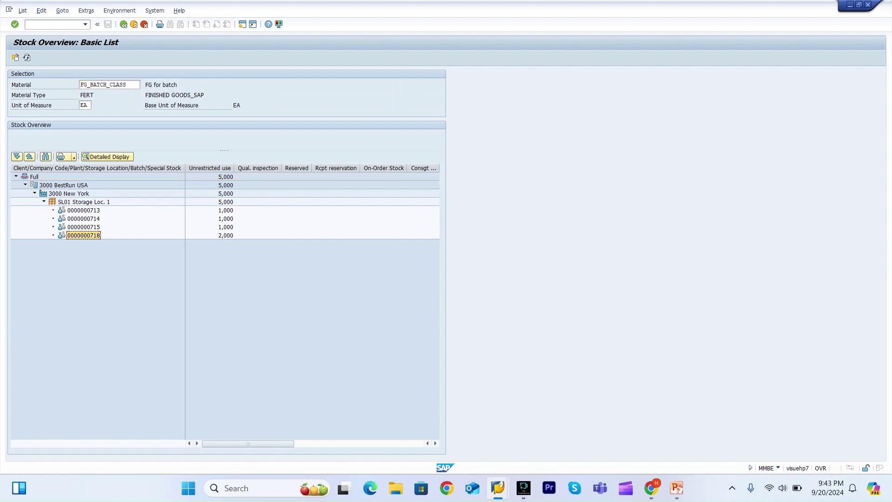
From the Display Class window, launch /omsc3n from the command history for FG_BATCH_CLASS, plant 3000.
mouse_move(498, 488)
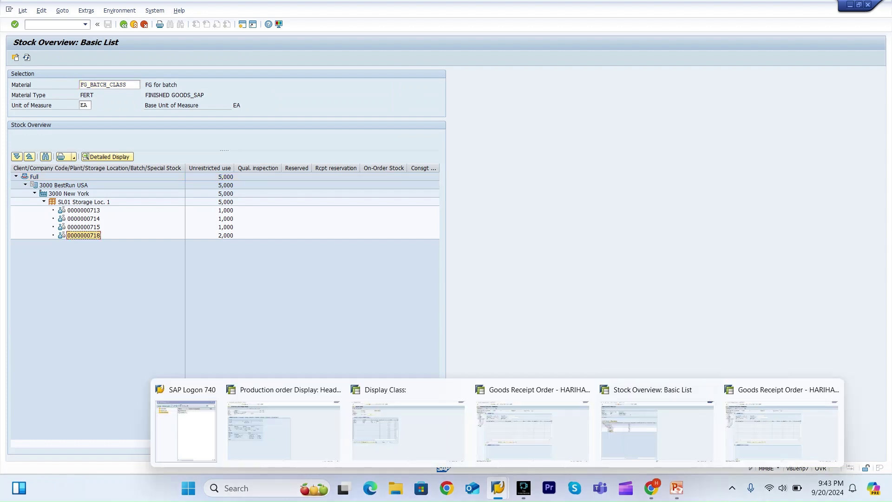
left_click(408, 430)
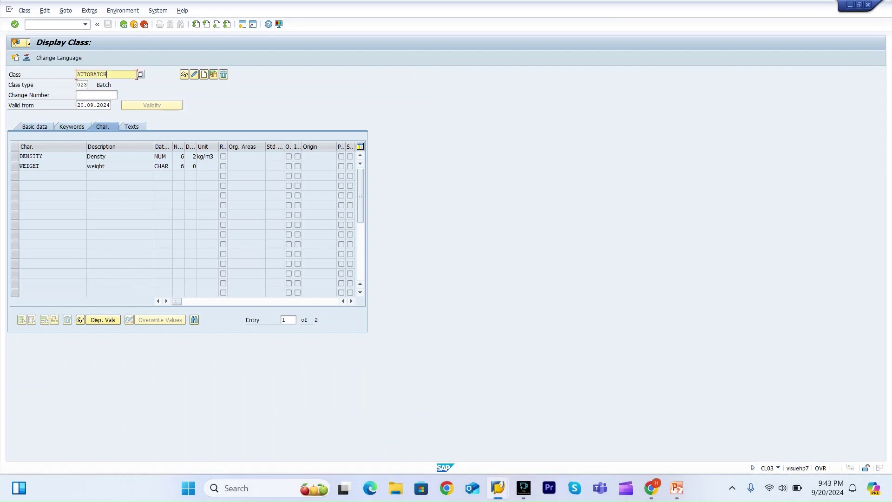
key("Return")
left_click(53, 24)
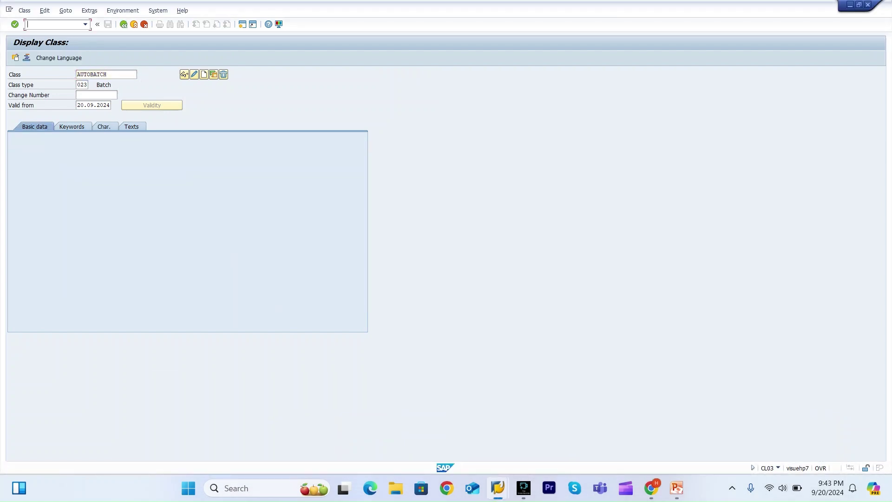
left_click(85, 24)
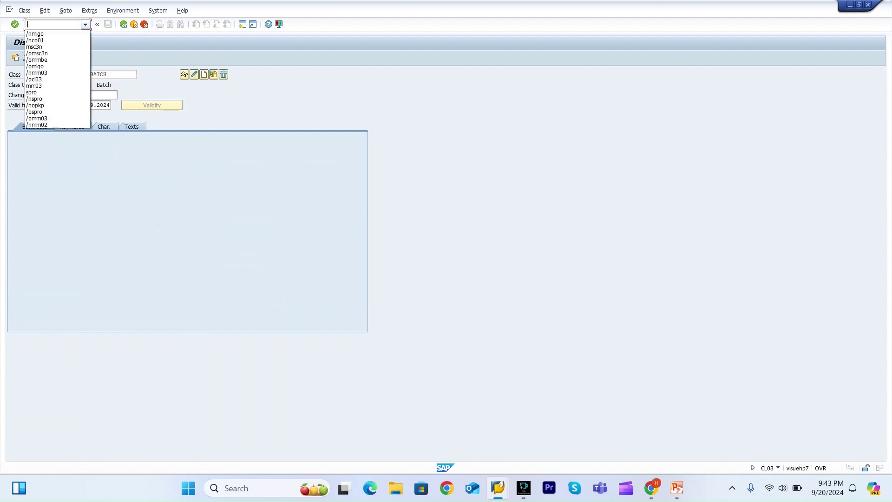
left_click(47, 54)
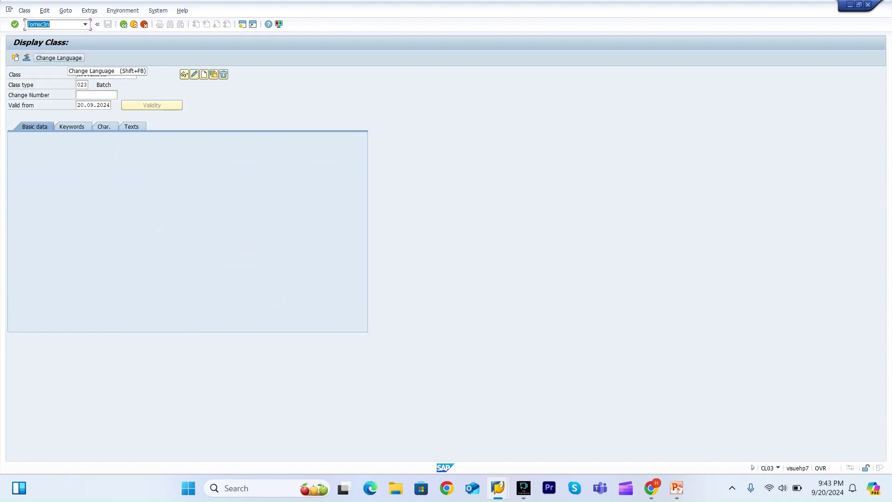
key("Return")
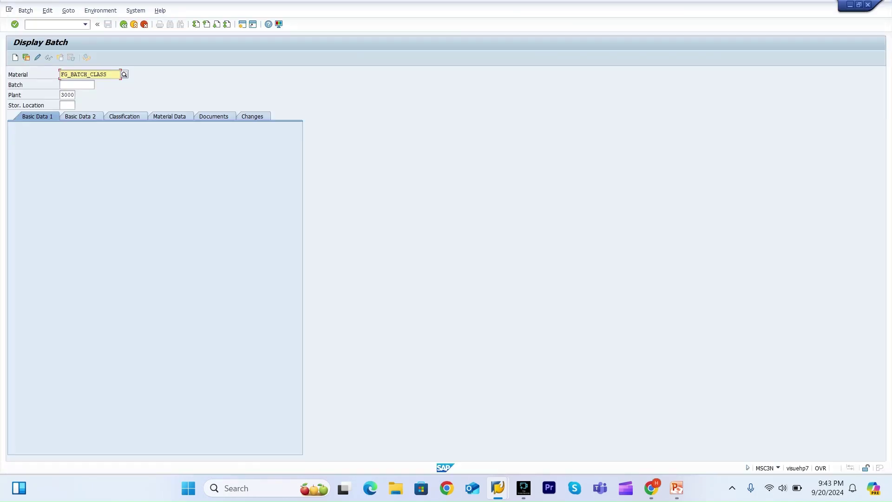
left_click(77, 85)
key("Down")
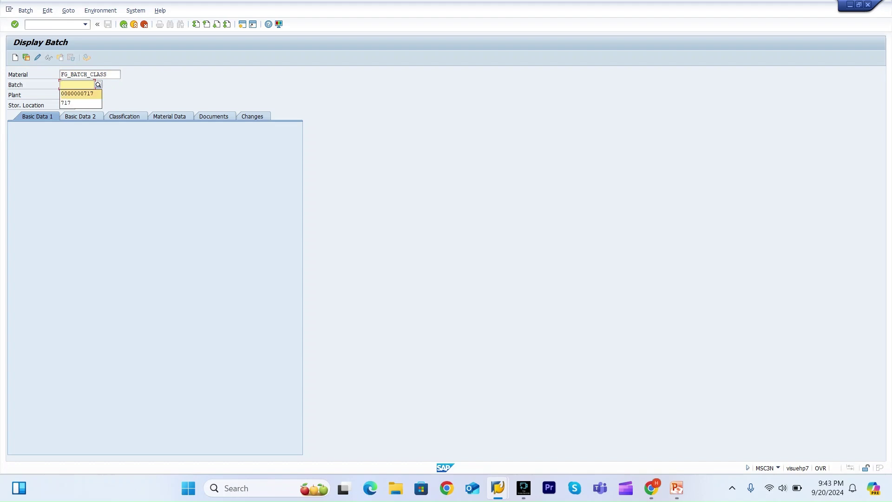
key("Return")
key("BackSpace")
type("8")
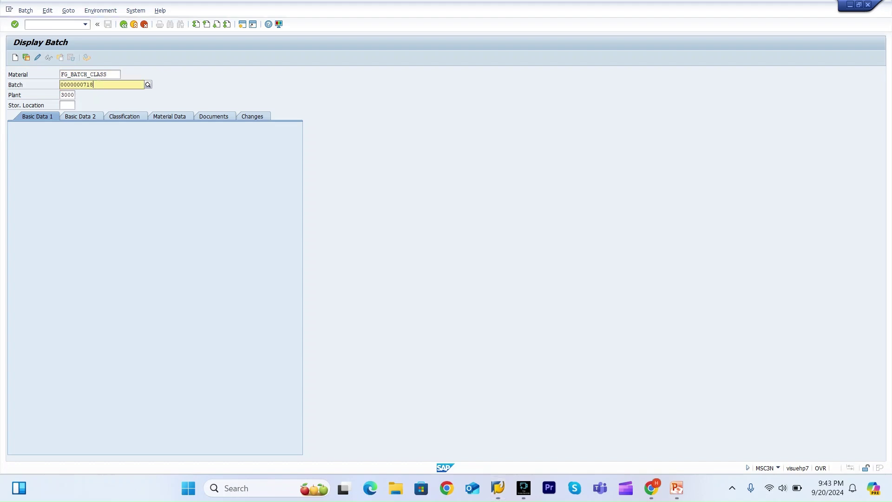
key("Return")
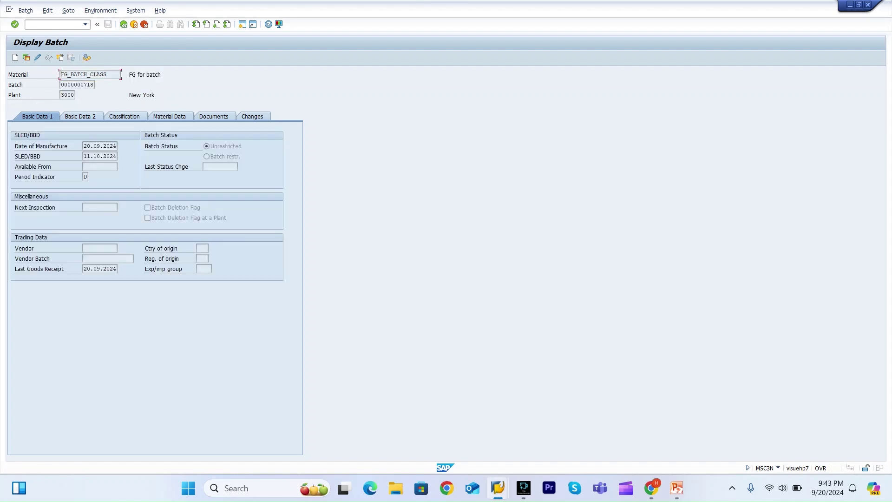
Review the batch's classification (density 7,81 kg/m3, weight 10 KG), dates and administrative data.
left_click(124, 117)
left_click(139, 217)
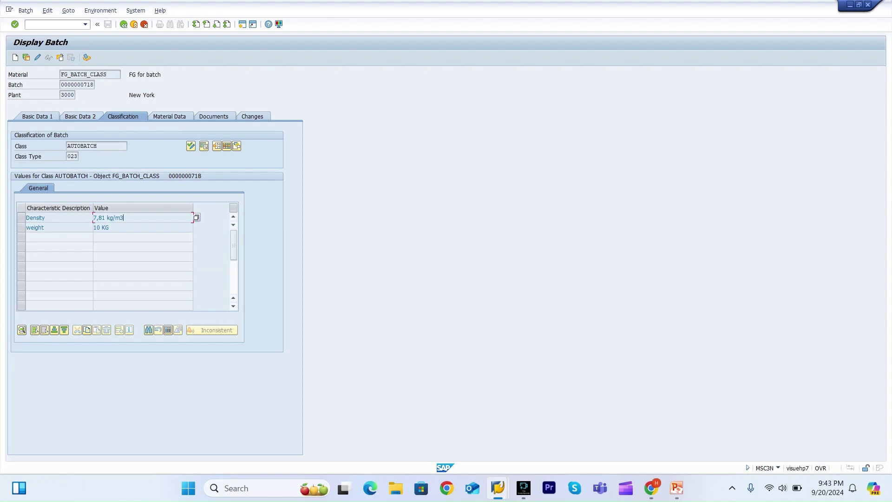
left_click(37, 116)
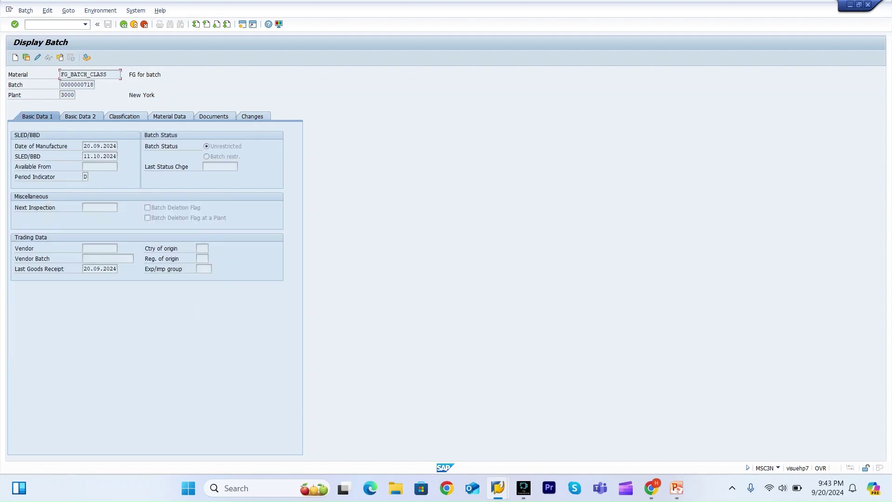
left_click(80, 116)
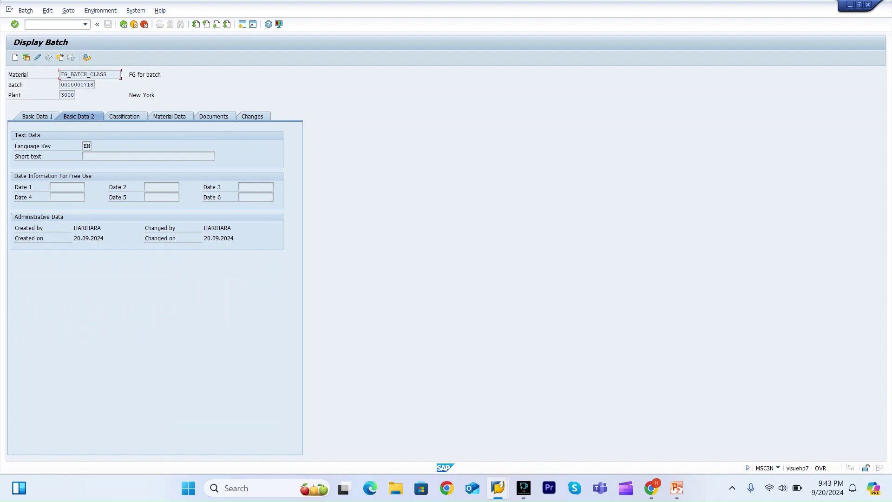